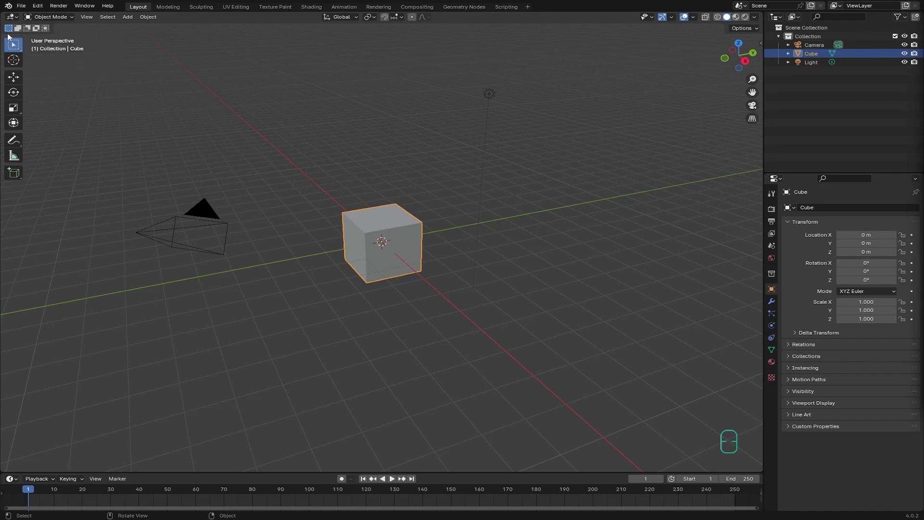
Box-select the cube and light, clear that selection, and box-select the light together with the camera.
{"action": "left_click_drag", "start_coordinate": [557, 110], "coordinate": [311, 351]}
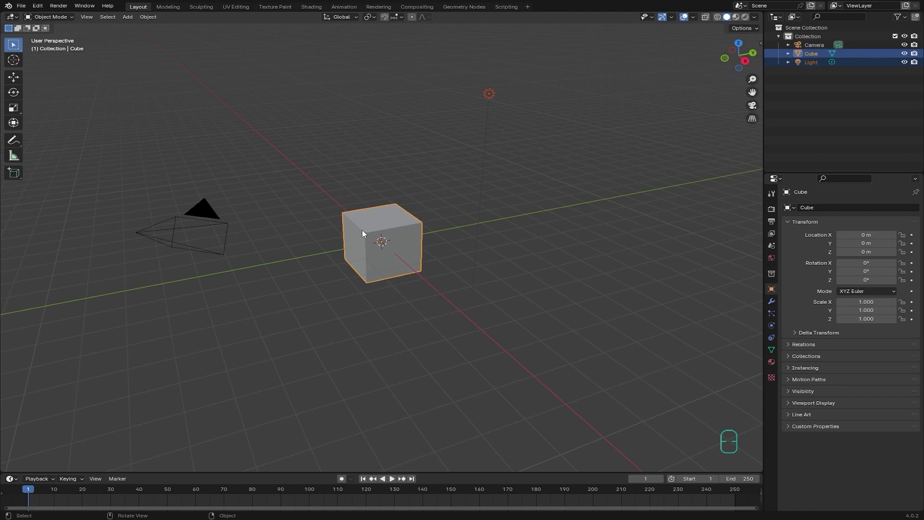
{"action": "left_click", "coordinate": [410, 176]}
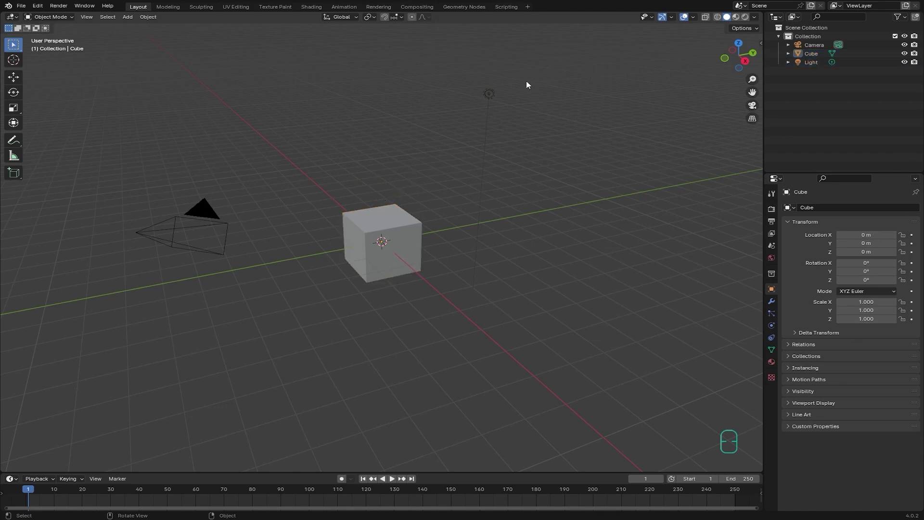
{"action": "left_click_drag", "start_coordinate": [531, 73], "coordinate": [450, 120]}
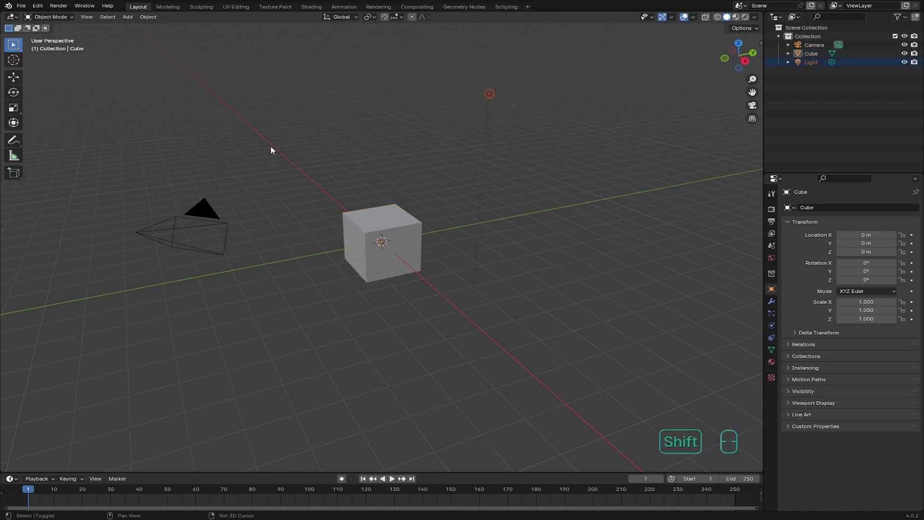
{"action": "left_click_drag", "start_coordinate": [233, 177], "coordinate": [132, 270], "text": "shift"}
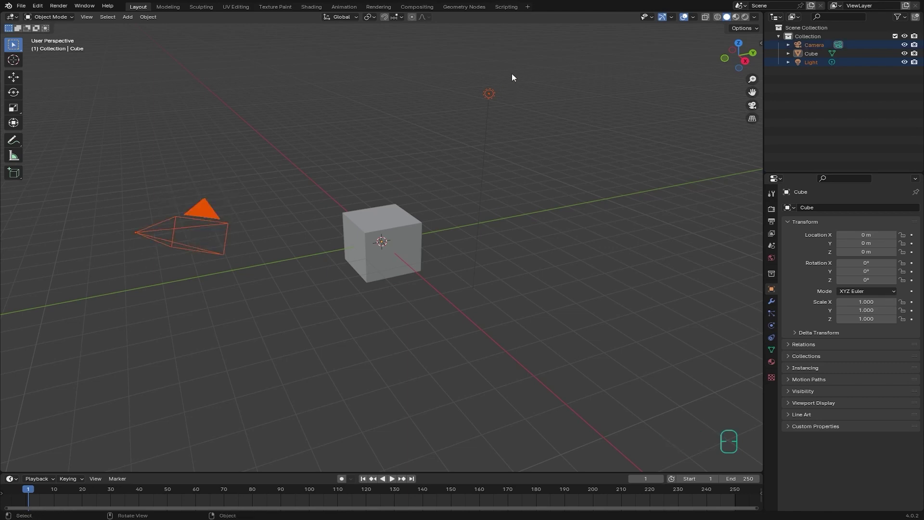
Delete the light and the camera, and select the cube.
{"action": "left_click_drag", "start_coordinate": [512, 74], "coordinate": [395, 161]}
{"action": "key", "text": "Delete"}
{"action": "left_click_drag", "start_coordinate": [294, 147], "coordinate": [171, 268]}
{"action": "key", "text": "Delete"}
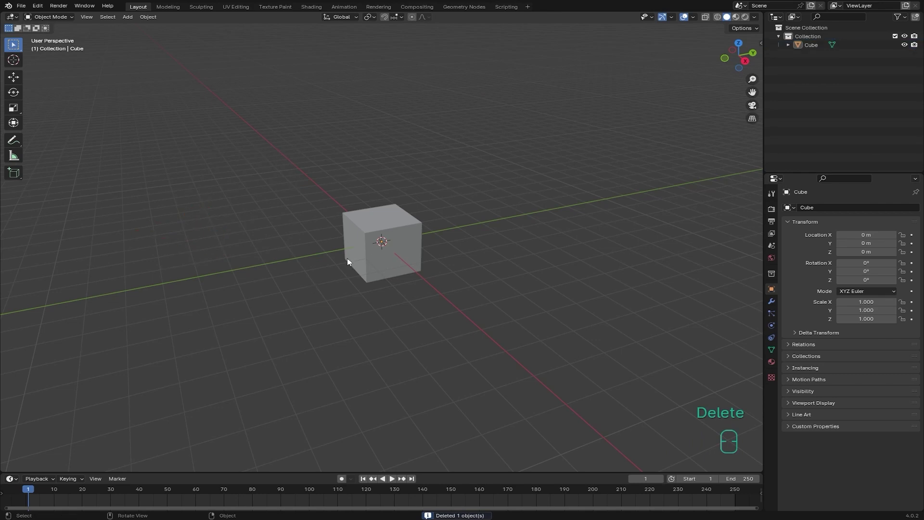
{"action": "left_click", "coordinate": [416, 219]}
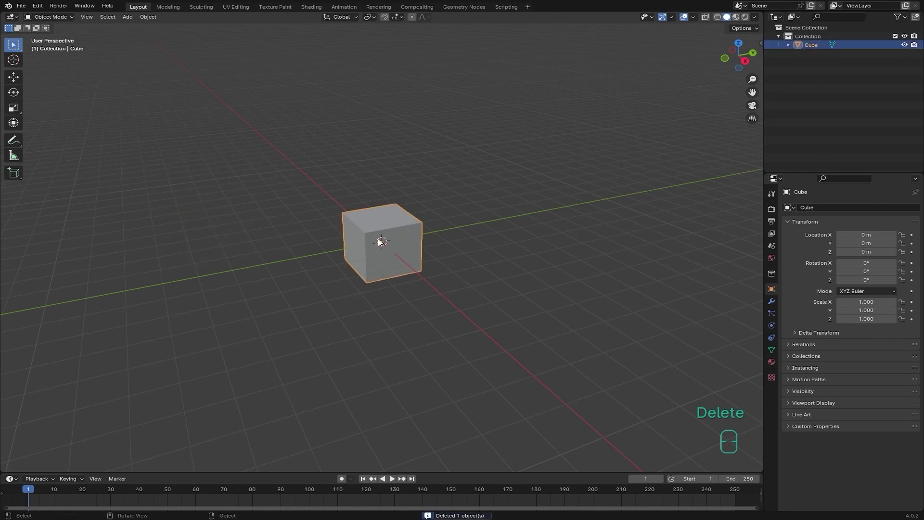
{"action": "middle_click_drag", "start_coordinate": [418, 231], "coordinate": [330, 264]}
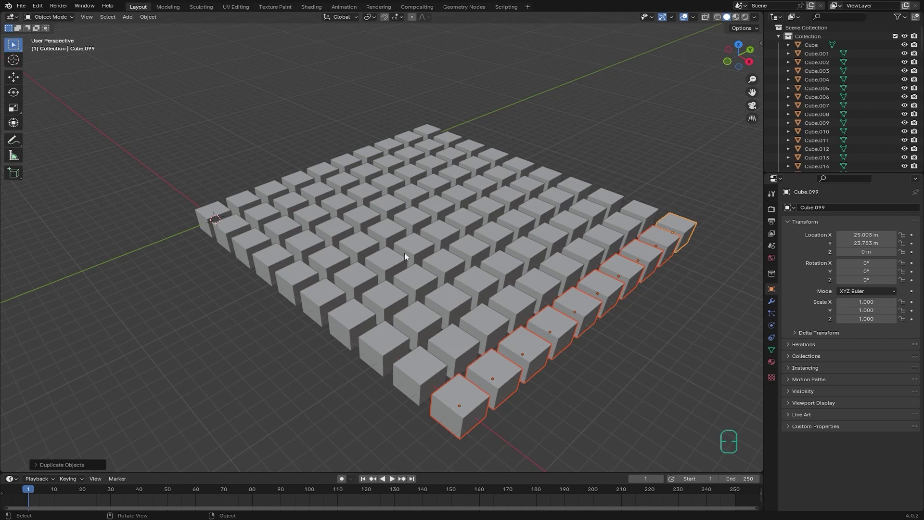
In top view, box-select different corner blocks of the cube grid, ending with four columns by five rows at the upper right.
{"action": "left_click", "coordinate": [738, 44]}
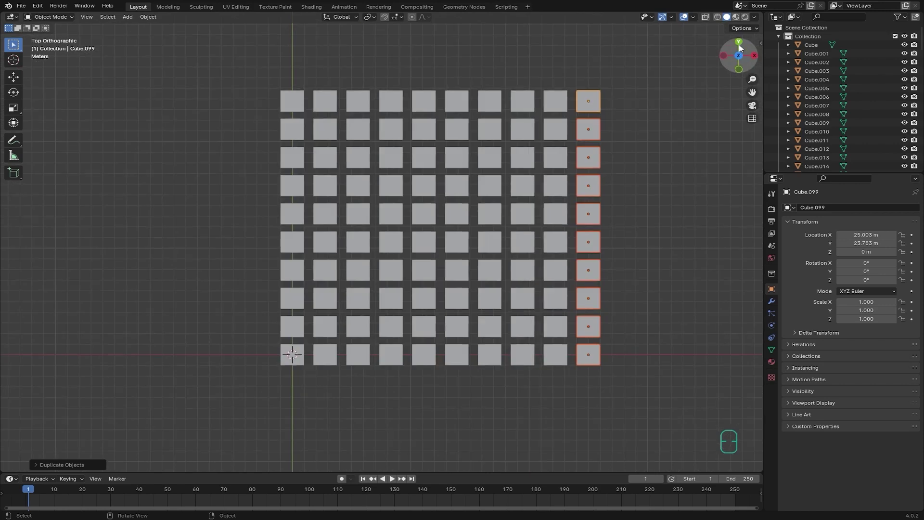
{"action": "scroll", "coordinate": [555, 186], "scroll_direction": "up", "scroll_amount": 1}
{"action": "middle_click_drag", "start_coordinate": [593, 175], "coordinate": [549, 192], "text": "shift"}
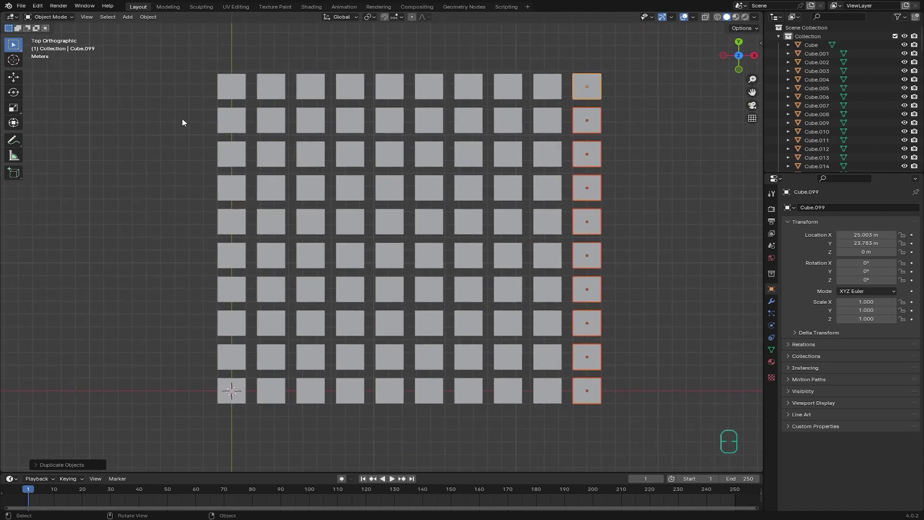
{"action": "left_click", "coordinate": [11, 47]}
{"action": "left_click_drag", "start_coordinate": [632, 56], "coordinate": [434, 208]}
{"action": "left_click_drag", "start_coordinate": [646, 239], "coordinate": [450, 406]}
{"action": "left_click_drag", "start_coordinate": [423, 438], "coordinate": [324, 282]}
{"action": "left_click_drag", "start_coordinate": [195, 91], "coordinate": [332, 217]}
{"action": "left_click_drag", "start_coordinate": [646, 68], "coordinate": [460, 190]}
{"action": "left_click_drag", "start_coordinate": [634, 63], "coordinate": [456, 237]}
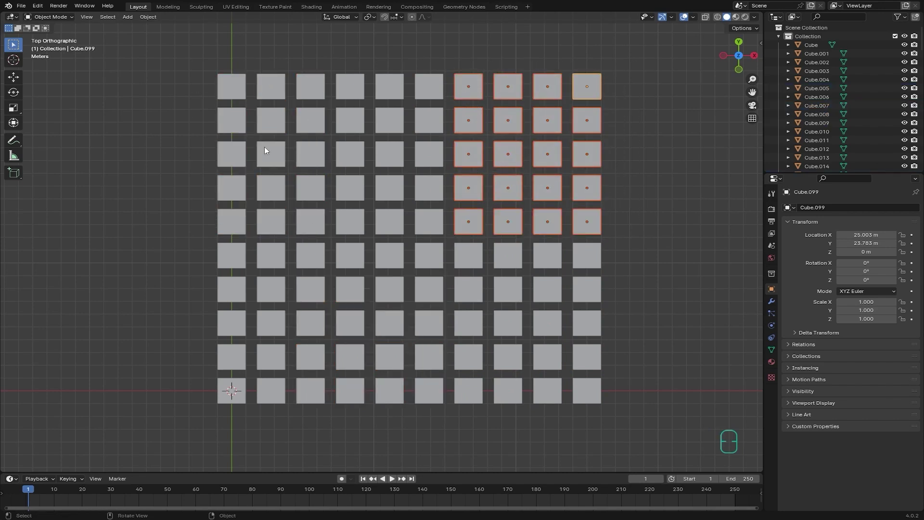
Box-select the upper-left five-by-five block of cubes and extend the selection with blocks at the upper right, top middle, lower left and lower right.
{"action": "left_click_drag", "start_coordinate": [191, 74], "coordinate": [410, 239]}
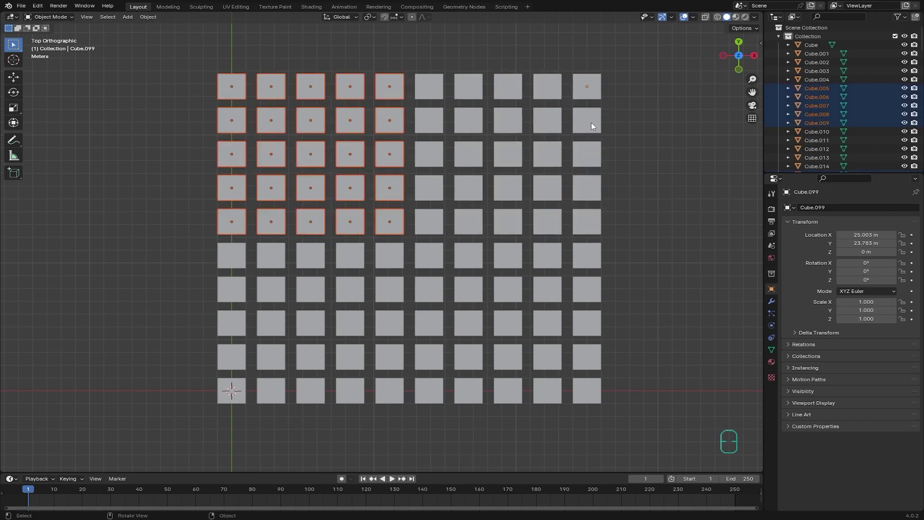
{"action": "key", "text": "shift"}
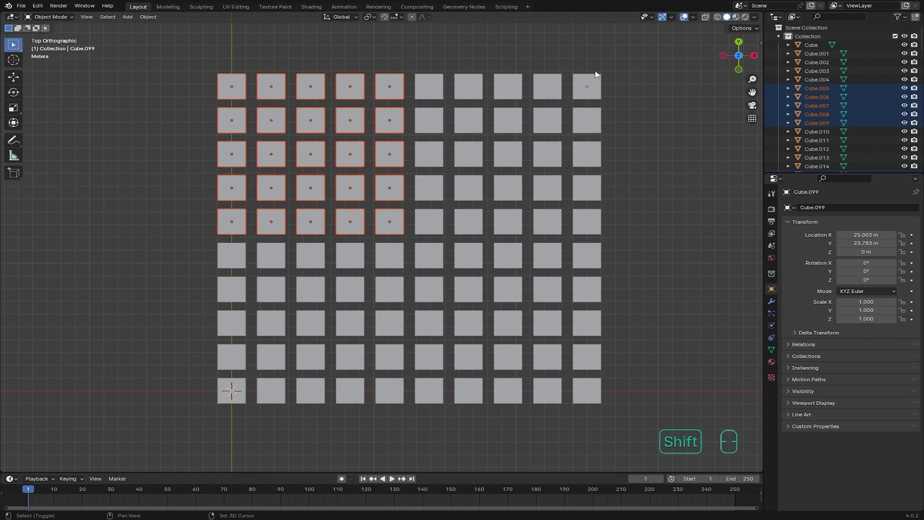
{"action": "left_click_drag", "start_coordinate": [658, 46], "coordinate": [489, 235], "text": "shift"}
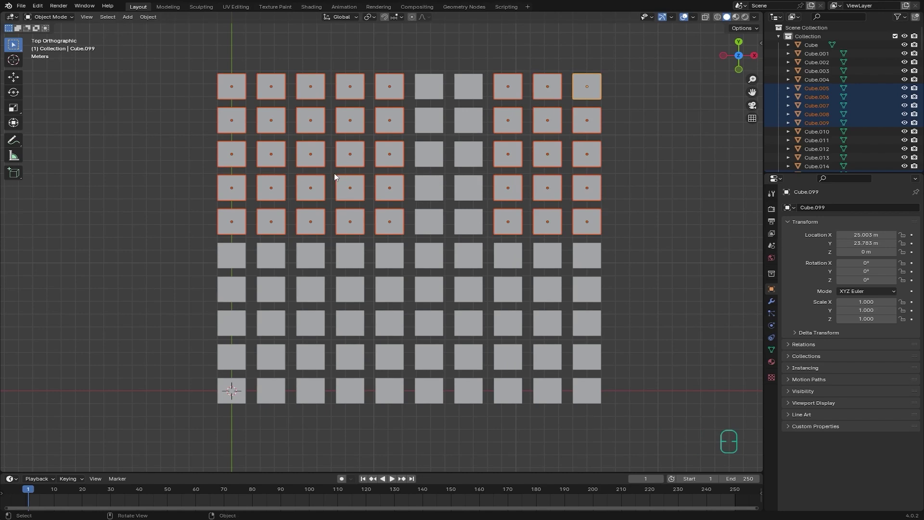
{"action": "left_click_drag", "start_coordinate": [501, 53], "coordinate": [417, 143], "text": "shift"}
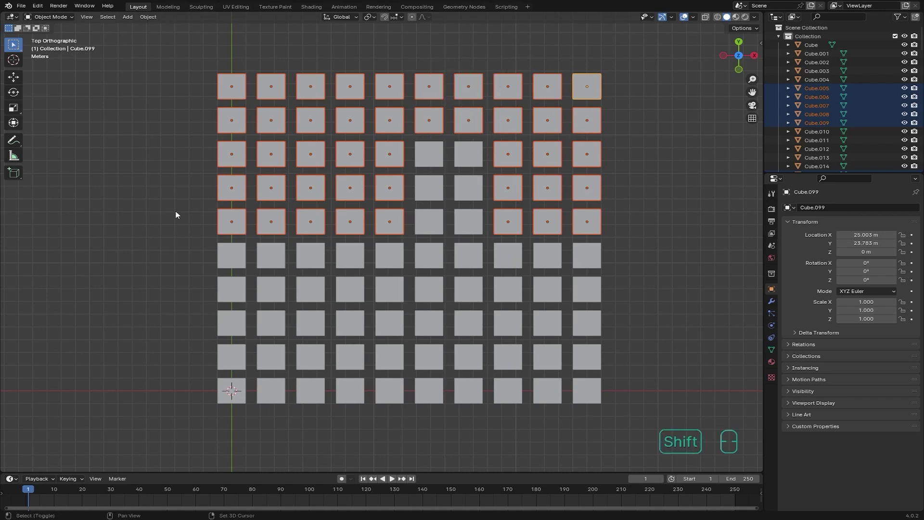
{"action": "left_click_drag", "start_coordinate": [170, 242], "coordinate": [323, 335], "text": "shift"}
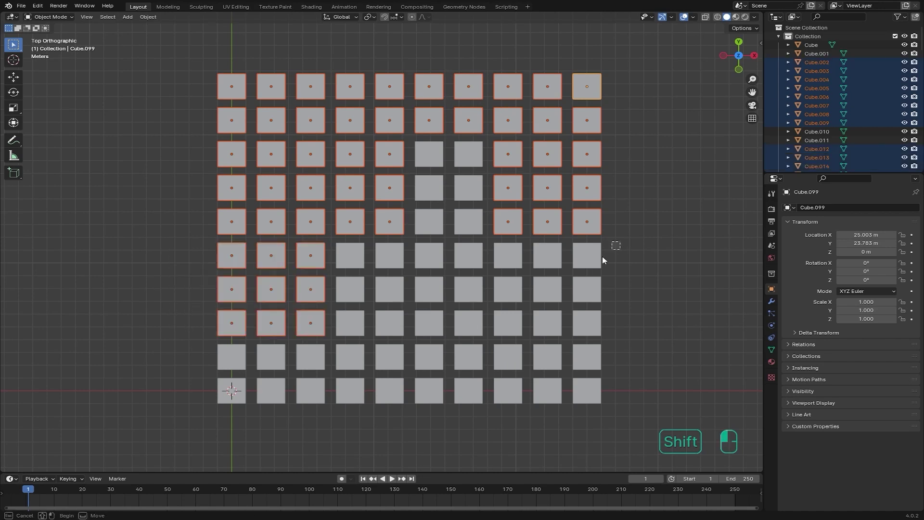
{"action": "left_click_drag", "start_coordinate": [620, 241], "coordinate": [496, 320], "text": "shift"}
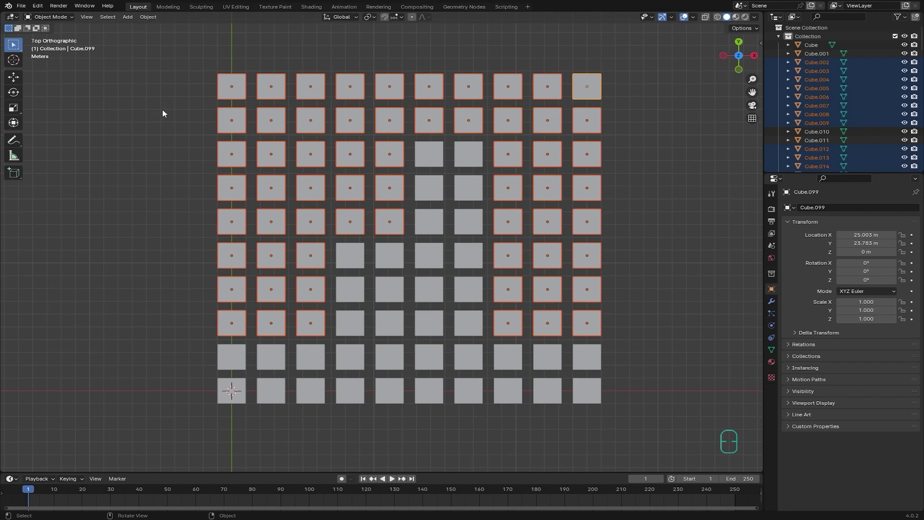
Subtract the upper-left two-by-four block and the rest of the top row from the selection, and clear the selection.
{"action": "left_click_drag", "start_coordinate": [167, 58], "coordinate": [287, 201], "text": "ctrl"}
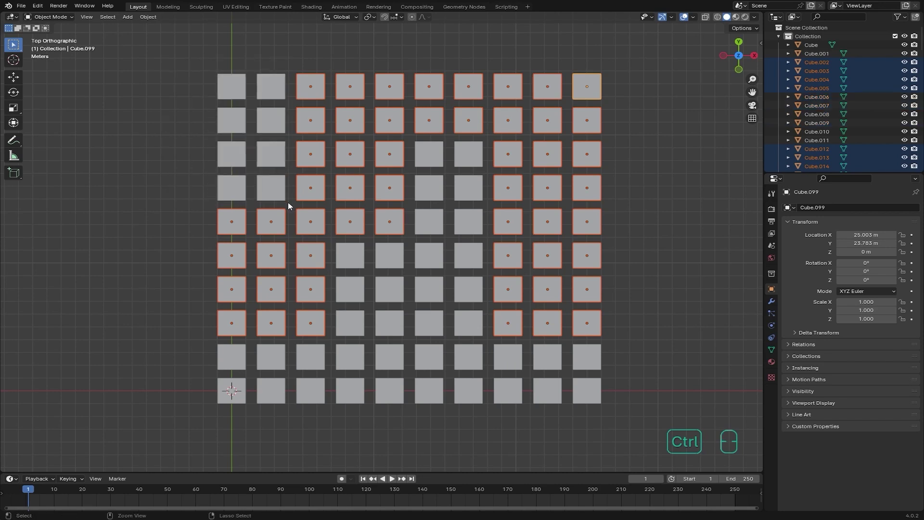
{"action": "left_click_drag", "start_coordinate": [623, 47], "coordinate": [263, 104], "text": "ctrl"}
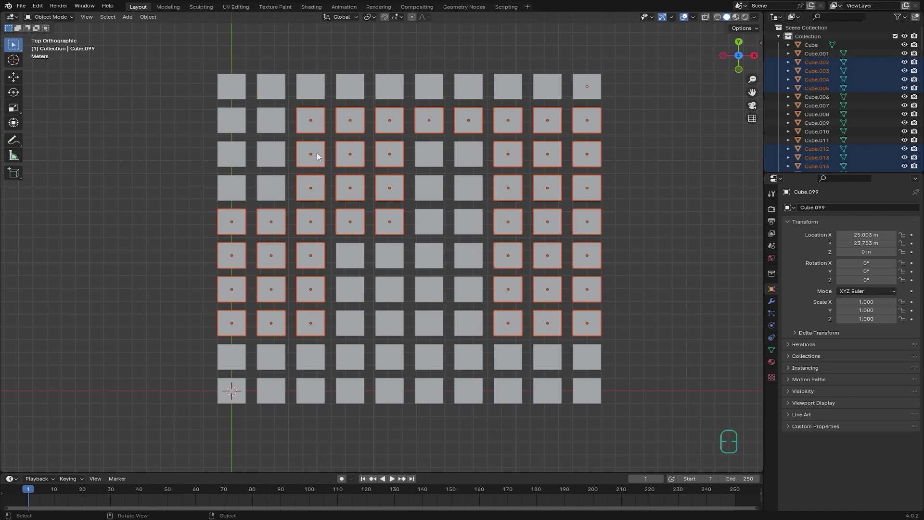
{"action": "left_click", "coordinate": [628, 105]}
Box-select the whole cube grid and subtract its four corner blocks to leave a cross, adding back the fourth column's lower four cubes.
{"action": "scroll", "coordinate": [613, 125], "scroll_direction": "down", "scroll_amount": 1}
{"action": "middle_click_drag", "start_coordinate": [630, 114], "coordinate": [646, 103], "text": "shift"}
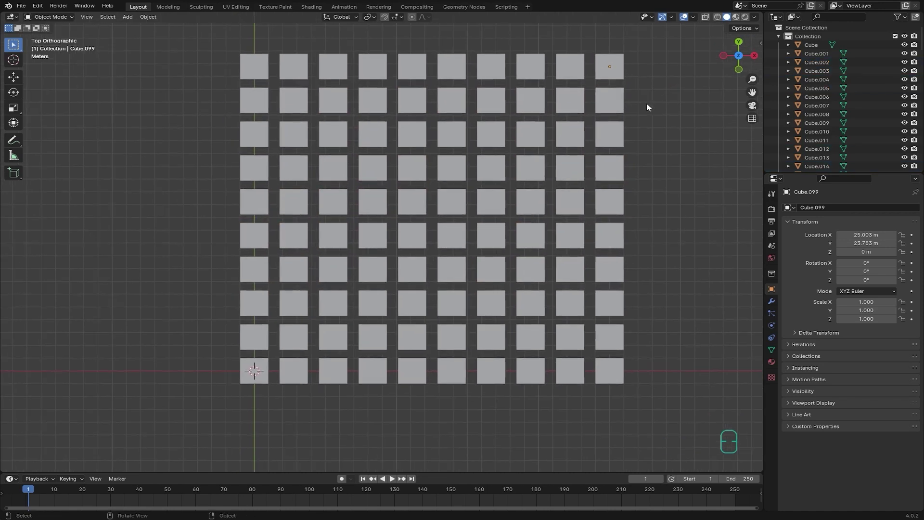
{"action": "scroll", "coordinate": [646, 103], "scroll_direction": "down", "scroll_amount": 2}
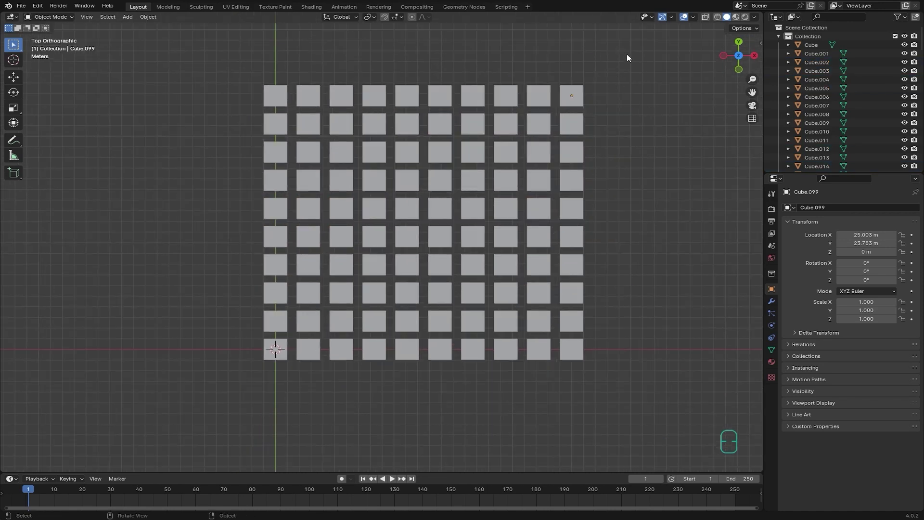
{"action": "left_click_drag", "start_coordinate": [629, 53], "coordinate": [246, 385]}
{"action": "left_click_drag", "start_coordinate": [624, 59], "coordinate": [457, 191], "text": "ctrl"}
{"action": "left_click_drag", "start_coordinate": [242, 75], "coordinate": [357, 195], "text": "ctrl"}
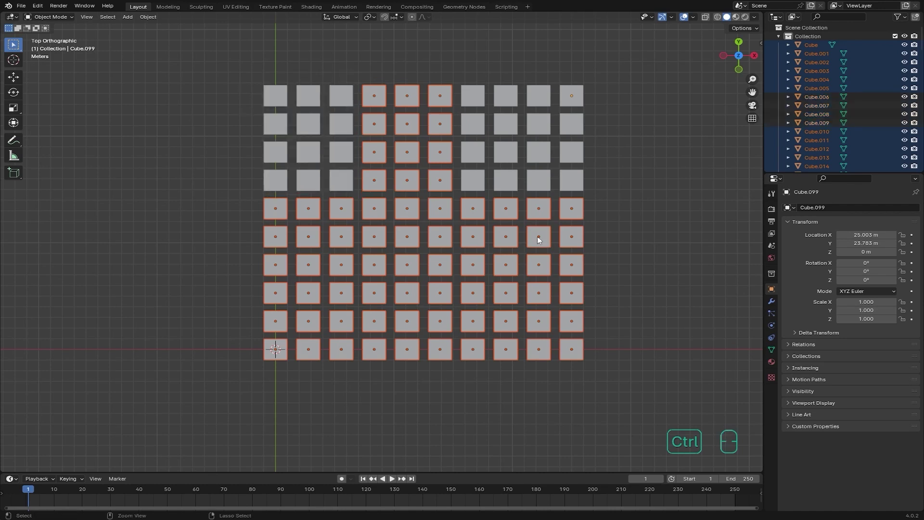
{"action": "left_click_drag", "start_coordinate": [595, 258], "coordinate": [462, 381], "text": "ctrl"}
{"action": "left_click_drag", "start_coordinate": [268, 252], "coordinate": [396, 376], "text": "ctrl"}
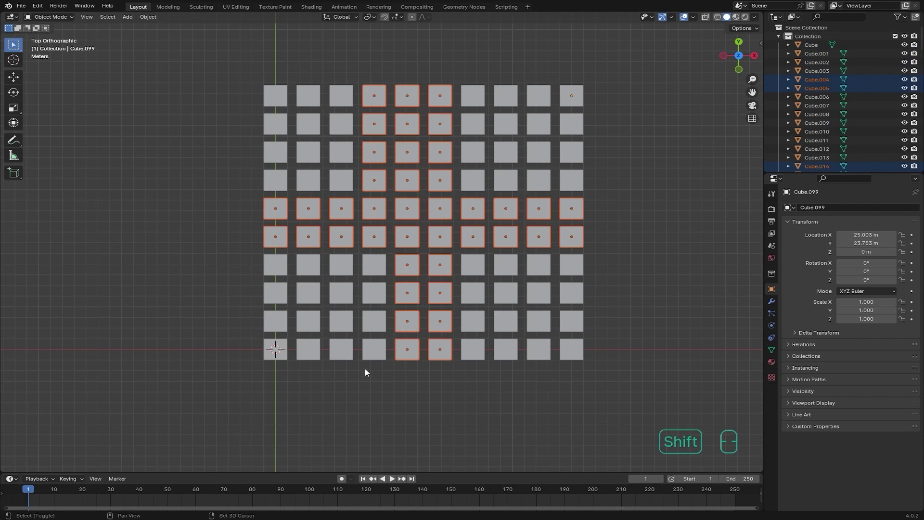
{"action": "left_click_drag", "start_coordinate": [380, 377], "coordinate": [371, 255], "text": "shift"}
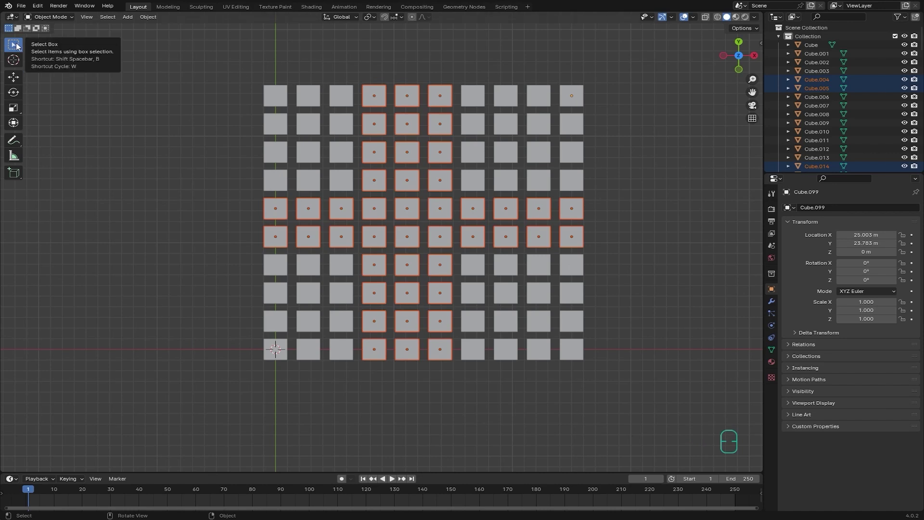
Clear the selection and use Select Circle to paint a winding path of cubes starting from the grid's upper-right corner.
{"action": "left_click", "coordinate": [173, 100]}
{"action": "left_click", "coordinate": [15, 46]}
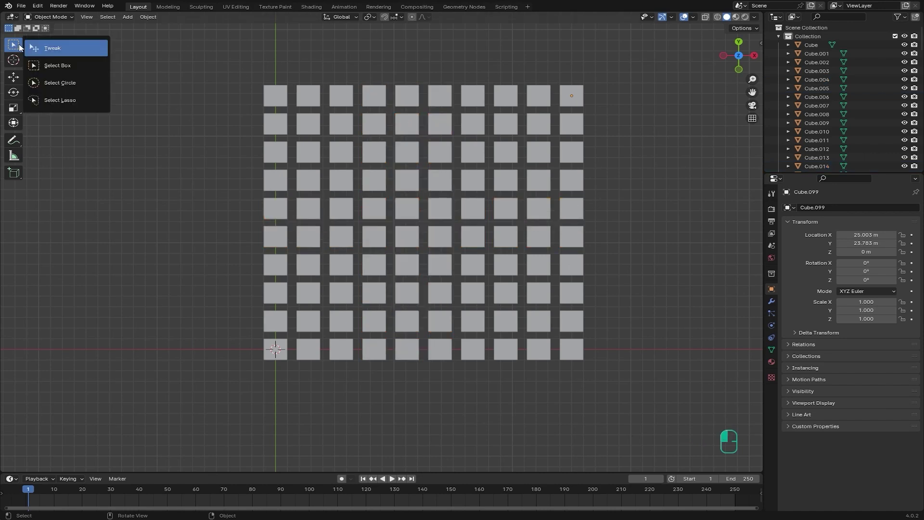
{"action": "left_click", "coordinate": [62, 86]}
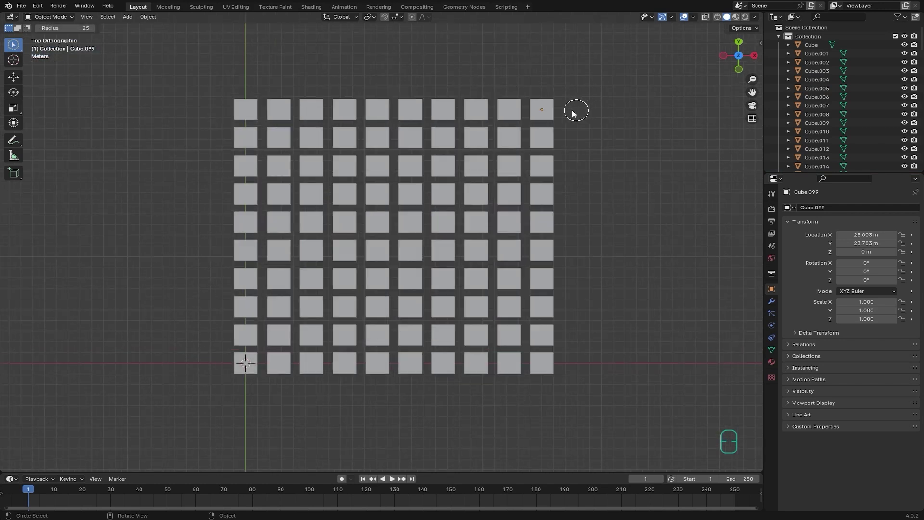
{"action": "left_click_drag", "start_coordinate": [573, 111], "coordinate": [550, 115]}
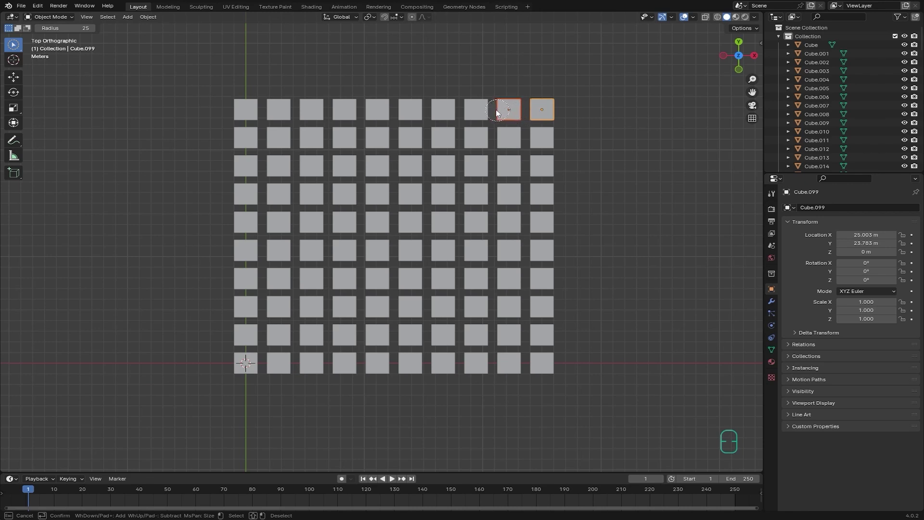
{"action": "mouse_move", "coordinate": [377, 138]}
{"action": "left_mouse_down"}
{"action": "mouse_move", "coordinate": [534, 140]}
{"action": "mouse_move", "coordinate": [538, 164]}
{"action": "mouse_move", "coordinate": [529, 168]}
{"action": "mouse_move", "coordinate": [426, 166]}
{"action": "mouse_move", "coordinate": [416, 186]}
{"action": "mouse_move", "coordinate": [424, 226]}
{"action": "mouse_move", "coordinate": [478, 225]}
{"action": "mouse_move", "coordinate": [482, 258]}
{"action": "mouse_move", "coordinate": [332, 278]}
{"action": "mouse_move", "coordinate": [321, 310]}
{"action": "mouse_move", "coordinate": [360, 326]}
{"action": "mouse_move", "coordinate": [466, 327]}
{"action": "mouse_move", "coordinate": [479, 346]}
{"action": "mouse_move", "coordinate": [430, 341]}
{"action": "left_mouse_up"}
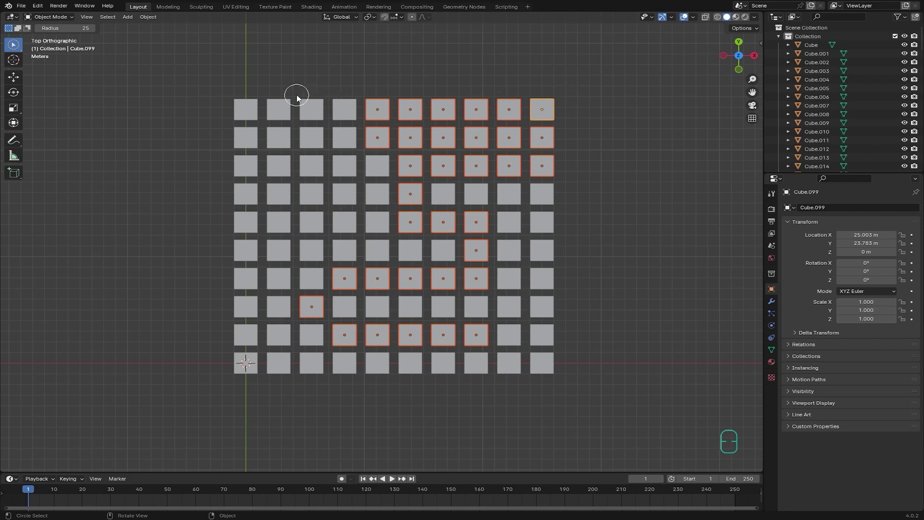
Circle-select a new band of cubes across the second and third rows, and add a four-by-two block in the fifth and sixth rows.
{"action": "mouse_move", "coordinate": [281, 90]}
{"action": "left_mouse_down"}
{"action": "mouse_move", "coordinate": [286, 149]}
{"action": "mouse_move", "coordinate": [483, 138]}
{"action": "mouse_move", "coordinate": [496, 149]}
{"action": "mouse_move", "coordinate": [501, 180]}
{"action": "mouse_move", "coordinate": [311, 173]}
{"action": "left_mouse_up"}
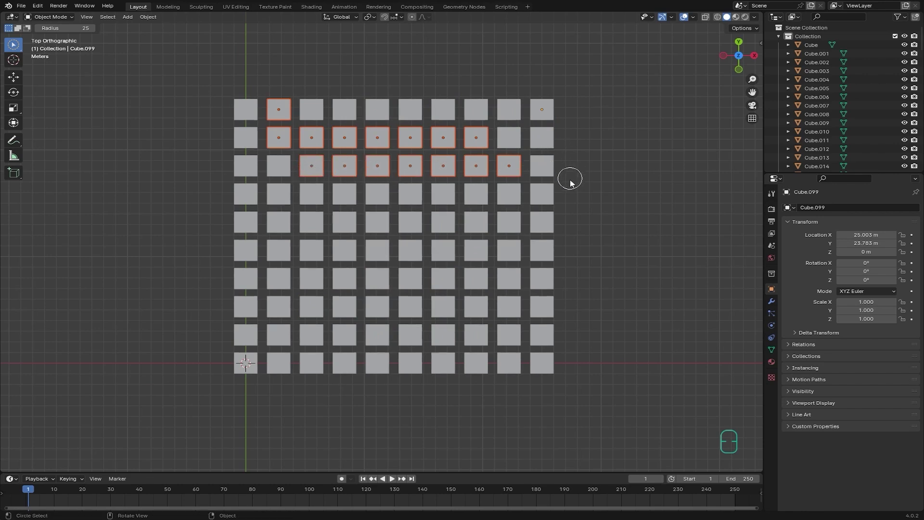
{"action": "mouse_move", "coordinate": [569, 205]}
{"action": "left_mouse_down", "text": "shift"}
{"action": "mouse_move", "coordinate": [412, 220]}
{"action": "mouse_move", "coordinate": [405, 234]}
{"action": "mouse_move", "coordinate": [406, 256]}
{"action": "mouse_move", "coordinate": [510, 250]}
{"action": "left_mouse_up", "text": "shift"}
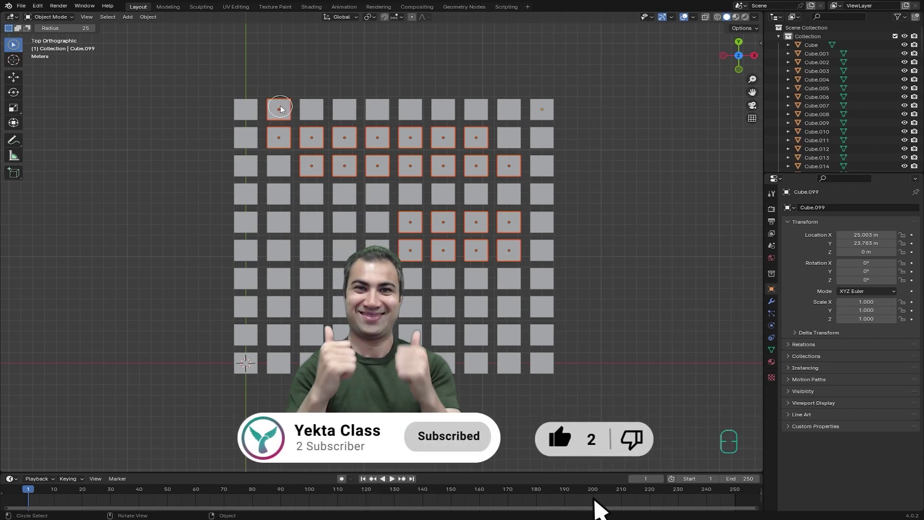
Subtract the cubes in the first five columns from the circle selection.
{"action": "key", "text": "ctrl"}
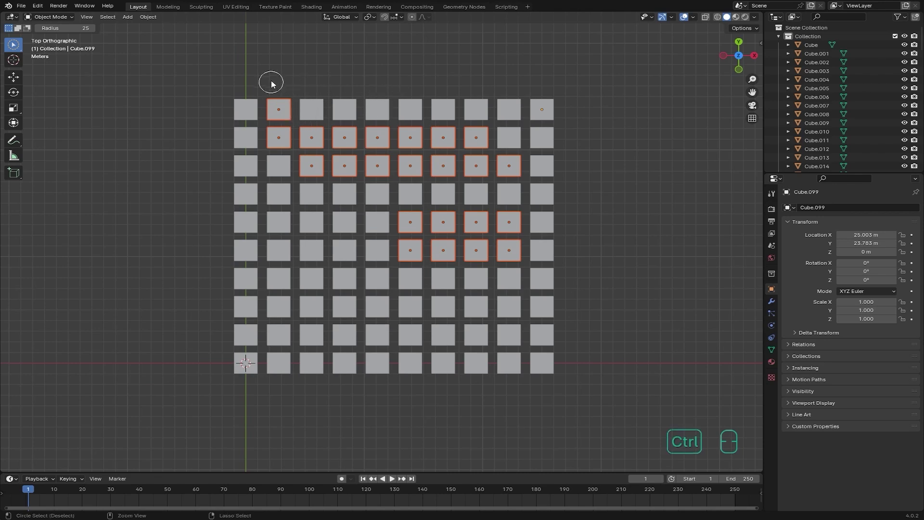
{"action": "mouse_move", "coordinate": [276, 79]}
{"action": "left_mouse_down", "text": "ctrl"}
{"action": "mouse_move", "coordinate": [281, 140]}
{"action": "mouse_move", "coordinate": [319, 140]}
{"action": "mouse_move", "coordinate": [311, 168]}
{"action": "mouse_move", "coordinate": [344, 171]}
{"action": "left_mouse_up", "text": "ctrl"}
{"action": "mouse_move", "coordinate": [357, 136]}
{"action": "left_mouse_down", "text": "ctrl"}
{"action": "mouse_move", "coordinate": [380, 174]}
{"action": "mouse_move", "coordinate": [378, 143]}
{"action": "left_mouse_up", "text": "ctrl"}
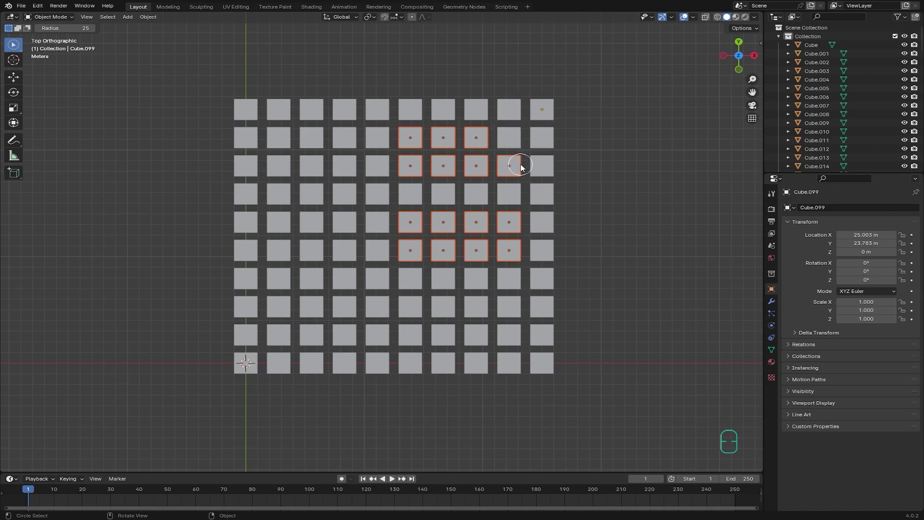
Try to circle-select a cube in the grid's first column by touching only its upper-left corner, and end the attempt.
{"action": "scroll", "coordinate": [512, 240], "scroll_direction": "up", "scroll_amount": 4}
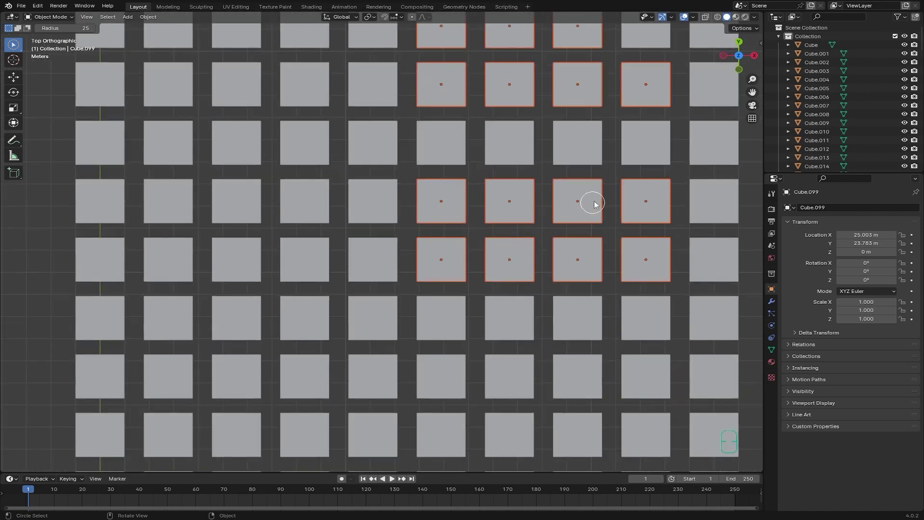
{"action": "scroll", "coordinate": [595, 204], "scroll_direction": "down", "scroll_amount": 1}
{"action": "middle_click_drag", "start_coordinate": [609, 196], "coordinate": [598, 161], "text": "ctrl"}
{"action": "middle_click_drag", "start_coordinate": [192, 225], "coordinate": [491, 264], "text": "shift"}
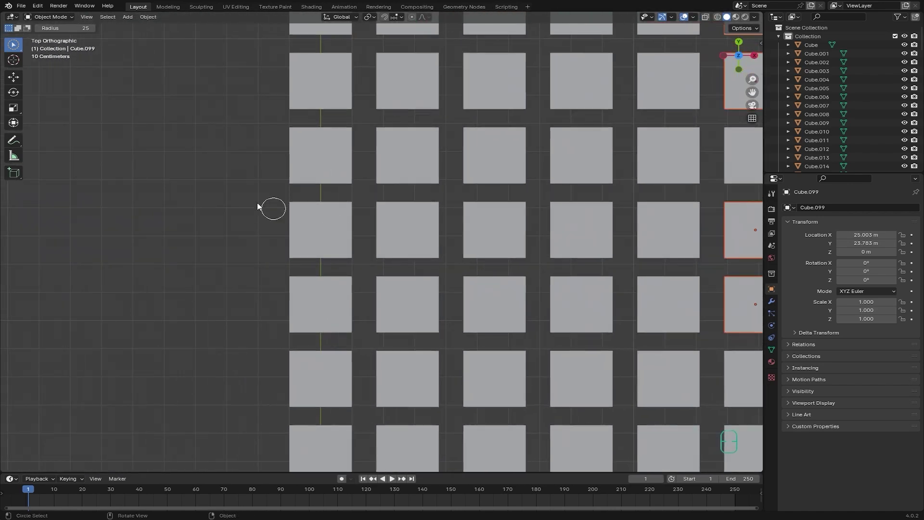
{"action": "mouse_move", "coordinate": [279, 201]}
{"action": "left_mouse_down"}
{"action": "mouse_move", "coordinate": [289, 202]}
{"action": "mouse_move", "coordinate": [272, 217]}
{"action": "mouse_move", "coordinate": [301, 200]}
{"action": "mouse_move", "coordinate": [289, 222]}
{"action": "left_mouse_up"}
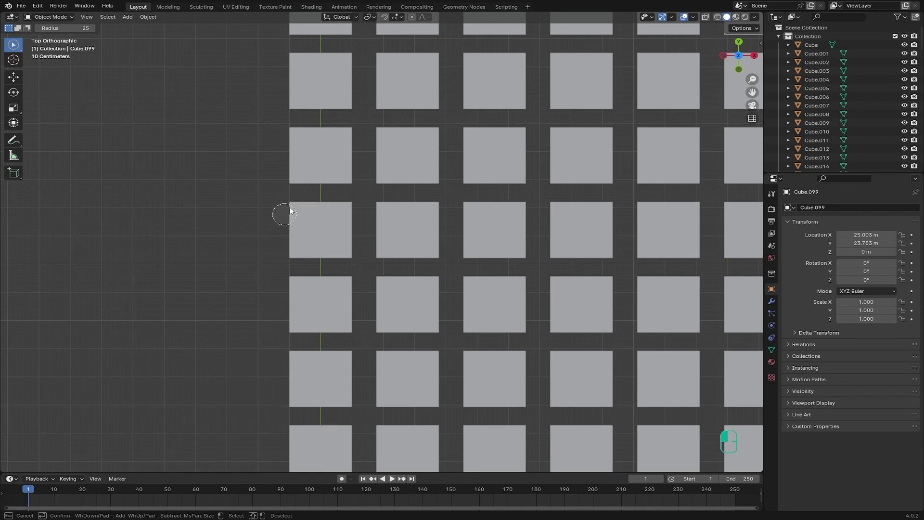
{"action": "key", "text": "Escape"}
Use Select Box to select the cube in the grid's first column by covering only its upper-left corner.
{"action": "left_click_drag", "start_coordinate": [18, 48], "coordinate": [38, 67]}
{"action": "left_click_drag", "start_coordinate": [265, 191], "coordinate": [290, 227]}
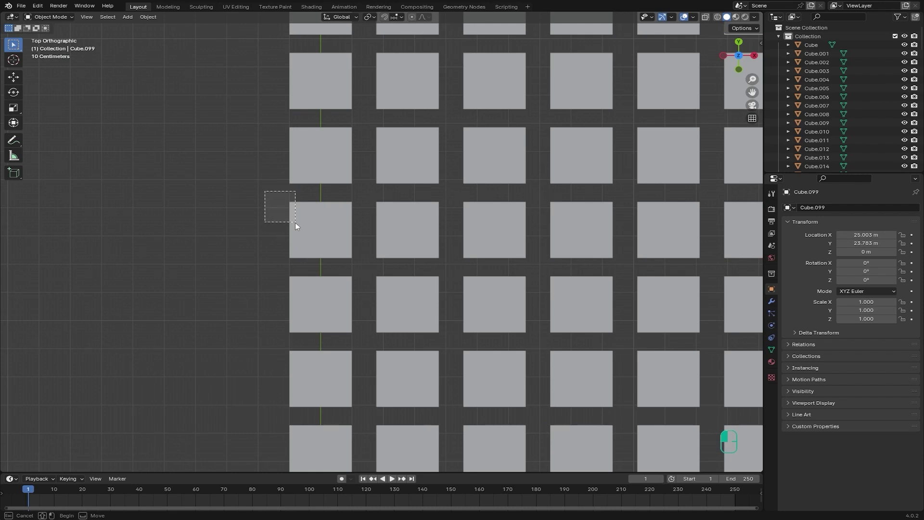
{"action": "left_click_drag", "start_coordinate": [296, 223], "coordinate": [294, 208]}
Use Select Circle to select the last four cubes of the grid's first row, and set the circle radius to 77.
{"action": "left_click_drag", "start_coordinate": [13, 46], "coordinate": [44, 82]}
{"action": "scroll", "coordinate": [274, 108], "scroll_direction": "down", "scroll_amount": 3}
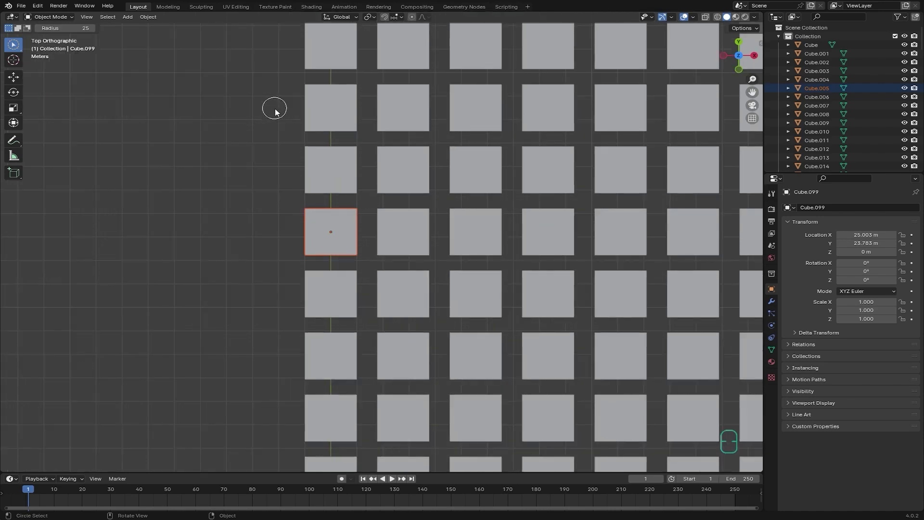
{"action": "scroll", "coordinate": [448, 153], "scroll_direction": "down", "scroll_amount": 2, "text": "shift"}
{"action": "middle_click_drag", "start_coordinate": [453, 156], "coordinate": [371, 135], "text": "shift"}
{"action": "scroll", "coordinate": [424, 135], "scroll_direction": "down", "scroll_amount": 1}
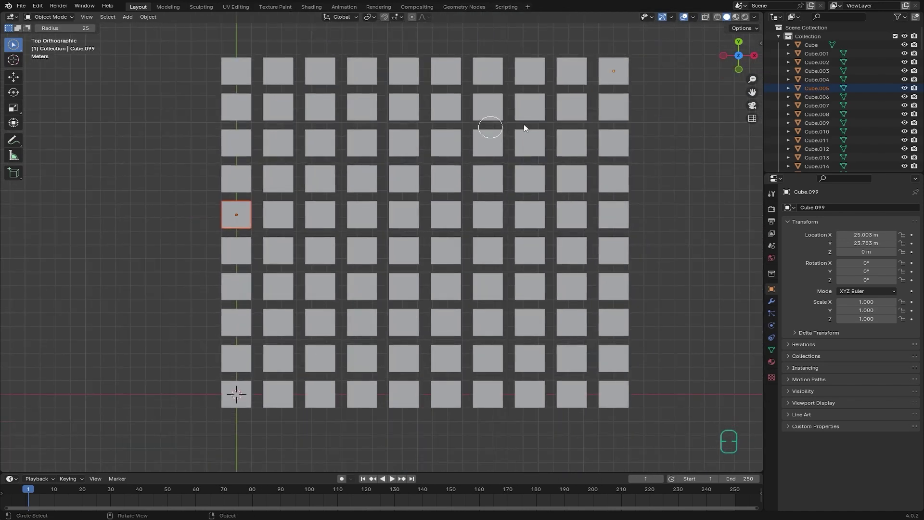
{"action": "left_click_drag", "start_coordinate": [656, 72], "coordinate": [486, 70]}
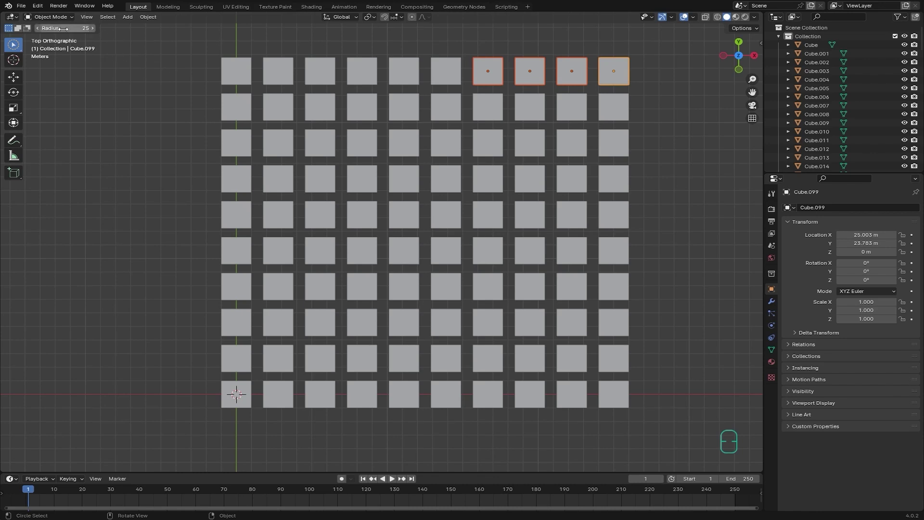
{"action": "left_click_drag", "start_coordinate": [50, 28], "coordinate": [67, 28]}
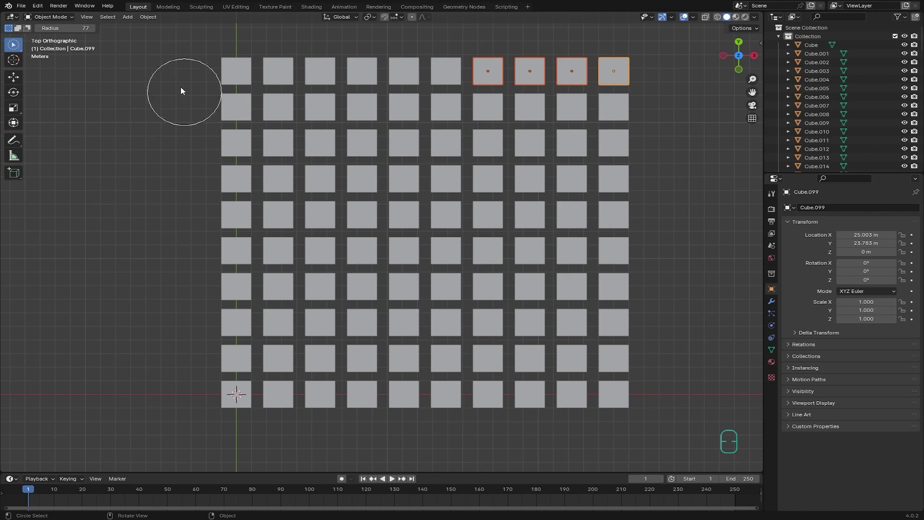
Use Select Lasso to select a cross of cubes, with its horizontal arm along the fourth and fifth rows from the second to the ninth column.
{"action": "left_click", "coordinate": [14, 48]}
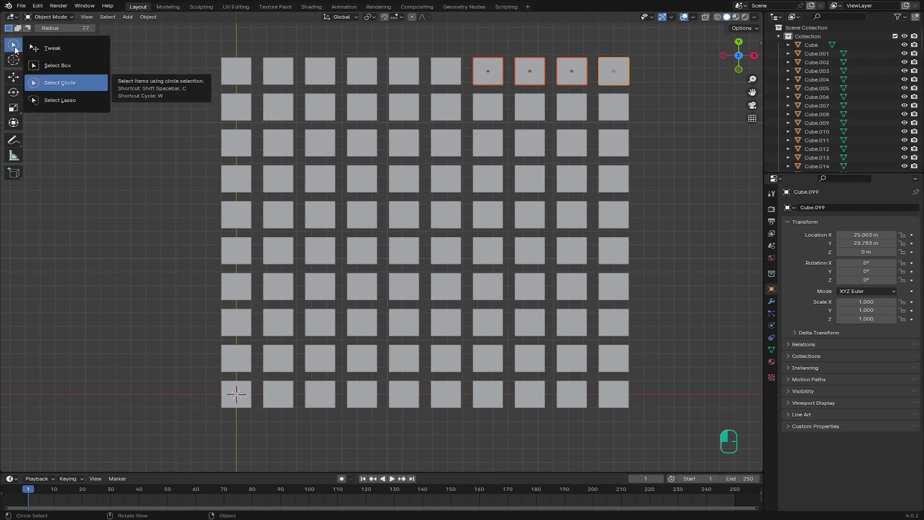
{"action": "left_click", "coordinate": [57, 100]}
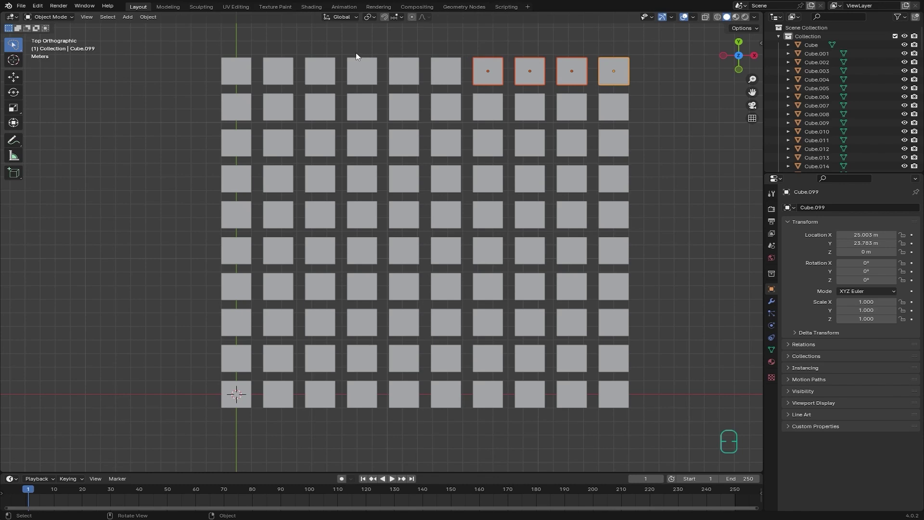
{"action": "mouse_move", "coordinate": [358, 48]}
{"action": "left_mouse_down"}
{"action": "mouse_move", "coordinate": [417, 48]}
{"action": "mouse_move", "coordinate": [466, 88]}
{"action": "mouse_move", "coordinate": [467, 160]}
{"action": "mouse_move", "coordinate": [598, 163]}
{"action": "mouse_move", "coordinate": [592, 209]}
{"action": "mouse_move", "coordinate": [564, 235]}
{"action": "mouse_move", "coordinate": [462, 239]}
{"action": "mouse_move", "coordinate": [475, 313]}
{"action": "mouse_move", "coordinate": [470, 400]}
{"action": "mouse_move", "coordinate": [362, 427]}
{"action": "mouse_move", "coordinate": [355, 425]}
{"action": "mouse_move", "coordinate": [382, 382]}
{"action": "mouse_move", "coordinate": [381, 237]}
{"action": "mouse_move", "coordinate": [246, 231]}
{"action": "mouse_move", "coordinate": [255, 161]}
{"action": "mouse_move", "coordinate": [337, 153]}
{"action": "mouse_move", "coordinate": [347, 34]}
{"action": "left_mouse_up"}
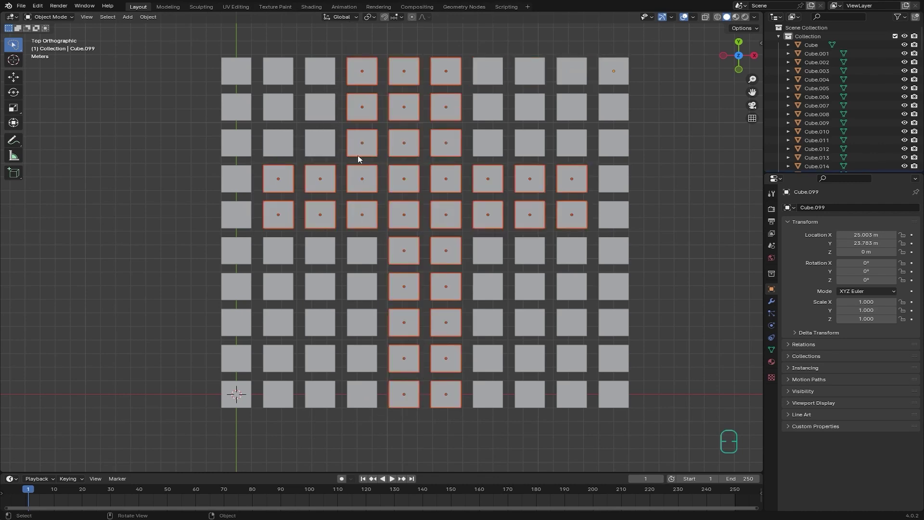
Add the fourth-column cubes in the sixth through tenth rows to the lasso selection.
{"action": "key", "text": "shift"}
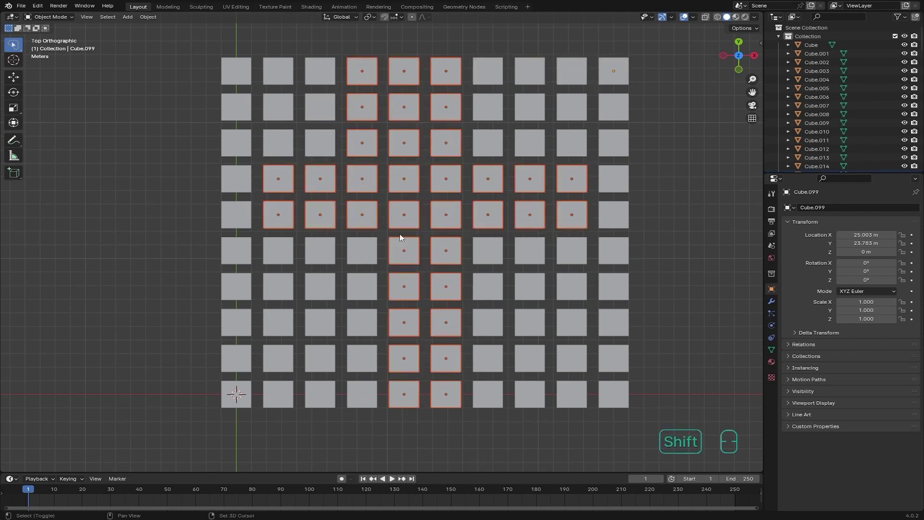
{"action": "mouse_move", "coordinate": [392, 215]}
{"action": "left_mouse_down", "text": "shift"}
{"action": "mouse_move", "coordinate": [362, 289]}
{"action": "mouse_move", "coordinate": [355, 377]}
{"action": "mouse_move", "coordinate": [361, 427]}
{"action": "mouse_move", "coordinate": [366, 419]}
{"action": "left_mouse_up", "text": "shift"}
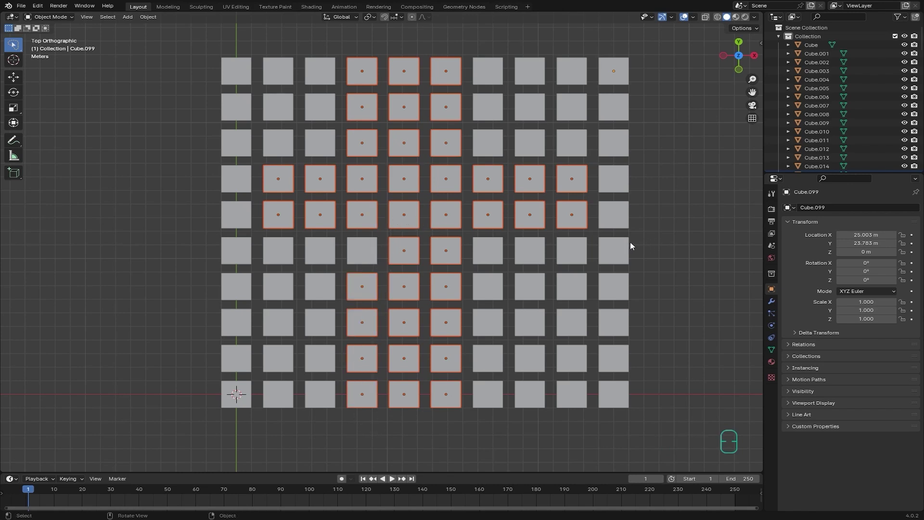
{"action": "mouse_move", "coordinate": [398, 218]}
{"action": "left_mouse_down", "text": "shift"}
{"action": "mouse_move", "coordinate": [367, 285]}
{"action": "mouse_move", "coordinate": [349, 221]}
{"action": "left_mouse_up", "text": "shift"}
Subtract the ninth-column end of the cross's horizontal arm with the lasso, and subtract and re-add cubes at its second-column end.
{"action": "key", "text": "ctrl"}
{"action": "mouse_move", "coordinate": [566, 126]}
{"action": "left_mouse_down", "text": "ctrl"}
{"action": "mouse_move", "coordinate": [553, 215]}
{"action": "mouse_move", "coordinate": [570, 244]}
{"action": "mouse_move", "coordinate": [625, 216]}
{"action": "mouse_move", "coordinate": [592, 159]}
{"action": "left_mouse_up", "text": "ctrl"}
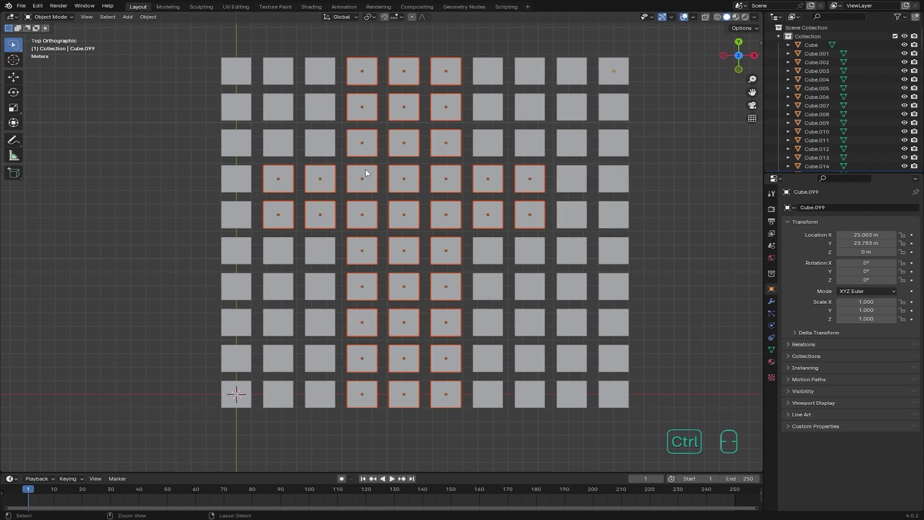
{"action": "mouse_move", "coordinate": [286, 145]}
{"action": "left_mouse_down", "text": "ctrl"}
{"action": "mouse_move", "coordinate": [281, 231]}
{"action": "mouse_move", "coordinate": [244, 248]}
{"action": "mouse_move", "coordinate": [294, 122]}
{"action": "left_mouse_up", "text": "ctrl"}
{"action": "mouse_move", "coordinate": [262, 183]}
{"action": "left_mouse_down", "text": "shift"}
{"action": "mouse_move", "coordinate": [300, 166]}
{"action": "mouse_move", "coordinate": [260, 226]}
{"action": "left_mouse_up", "text": "shift"}
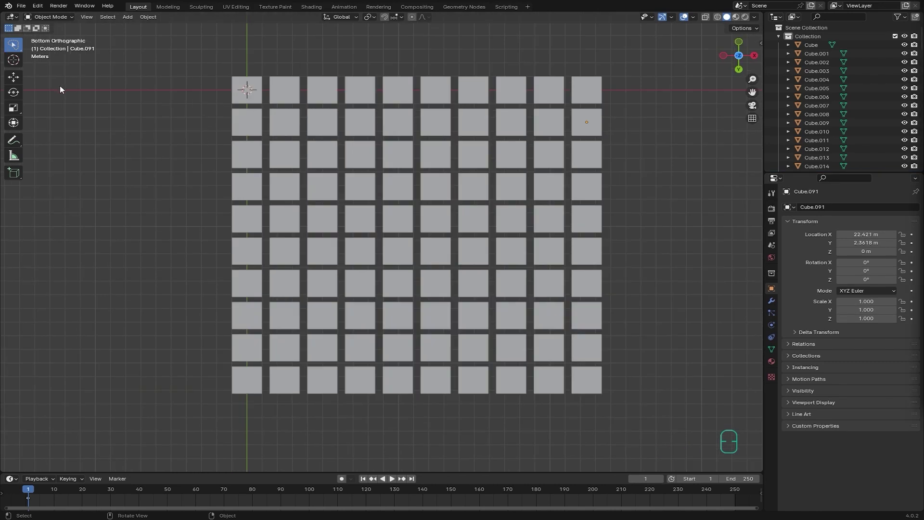
Use the Tweak tool to select the last four cubes of the first two rows, and undo a trial move of that block.
{"action": "left_click", "coordinate": [13, 49]}
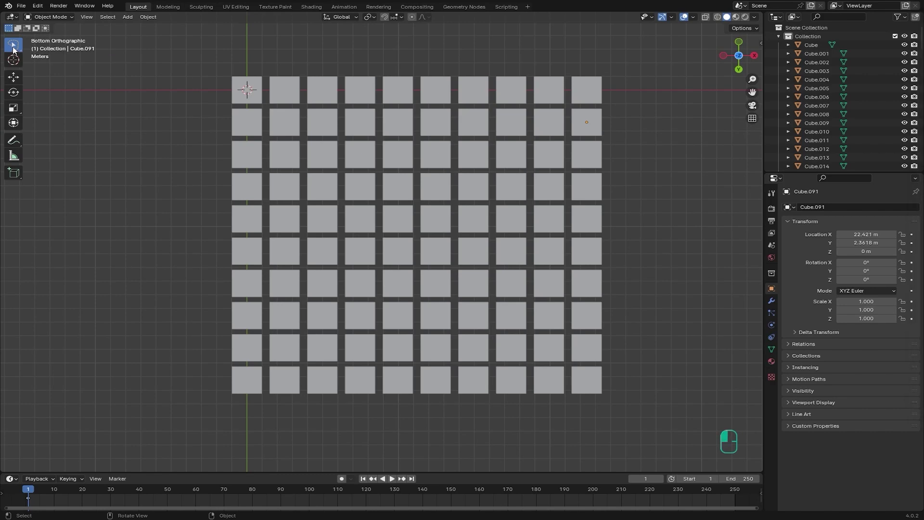
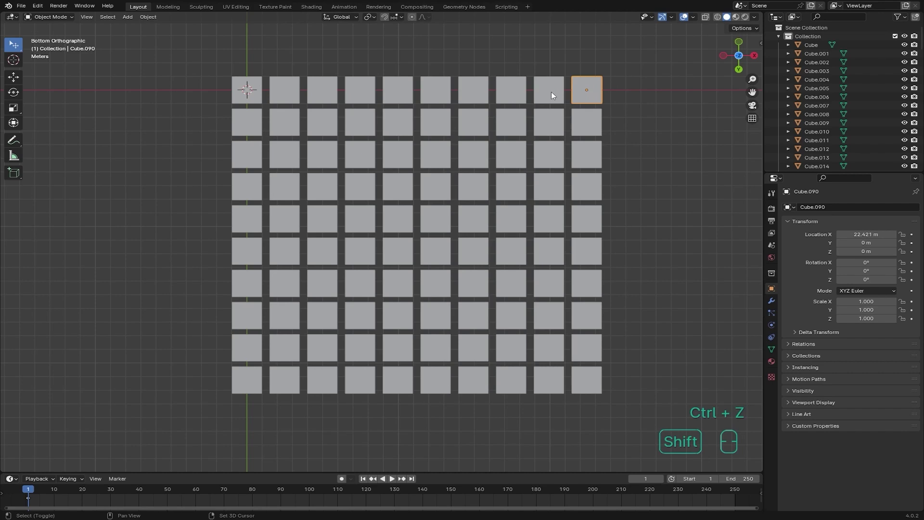
{"action": "left_click", "coordinate": [551, 92], "text": "shift"}
{"action": "left_click", "coordinate": [554, 114], "text": "shift"}
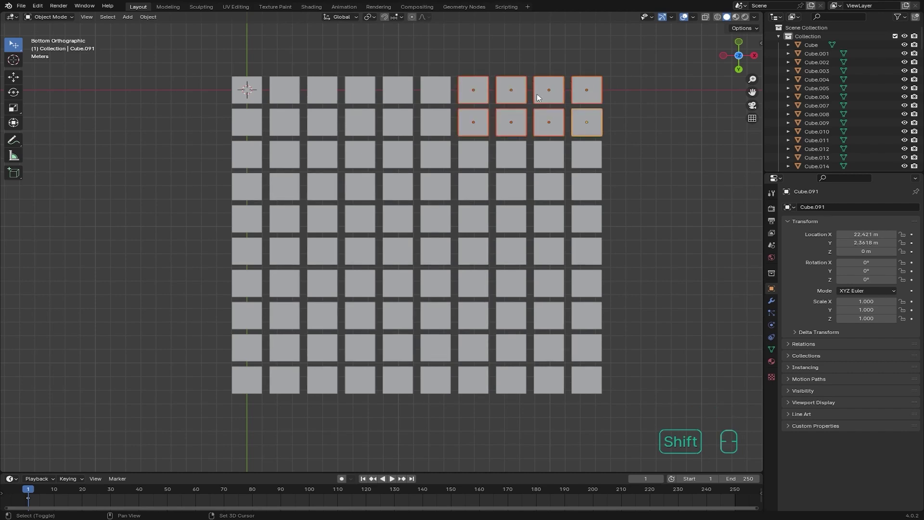
{"action": "left_click_drag", "start_coordinate": [550, 93], "coordinate": [606, 72]}
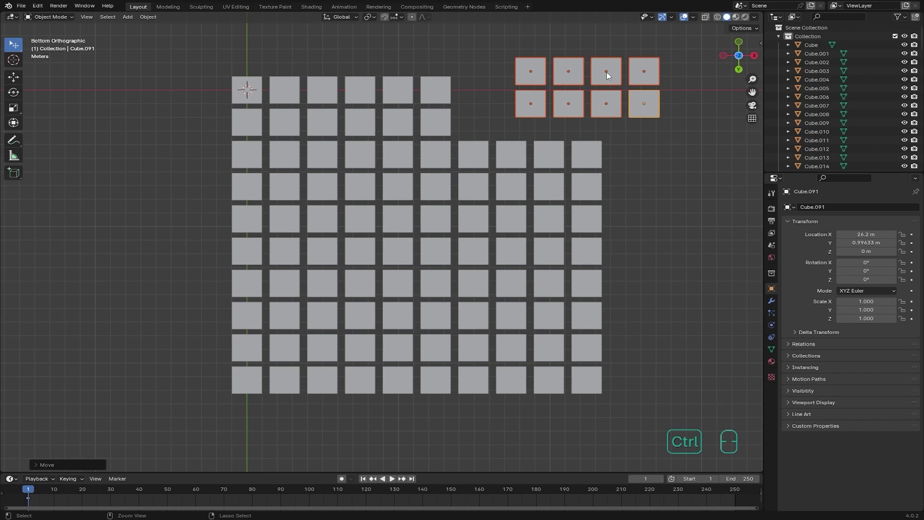
{"action": "key", "text": "ctrl+z"}
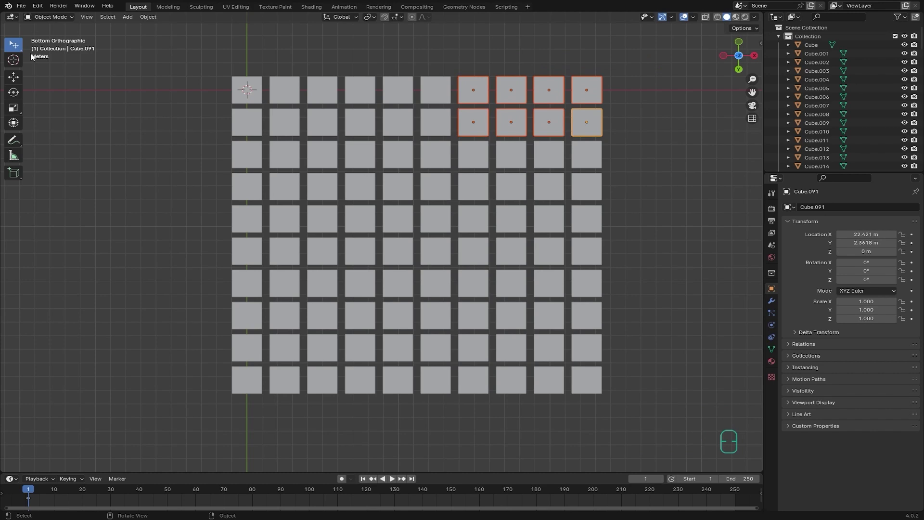
Cycle repeatedly through the selection tools, and clear the cube selection with Select Box active.
{"action": "key", "text": "w"}
{"action": "key", "text": "w"}
{"action": "key", "text": "w"}
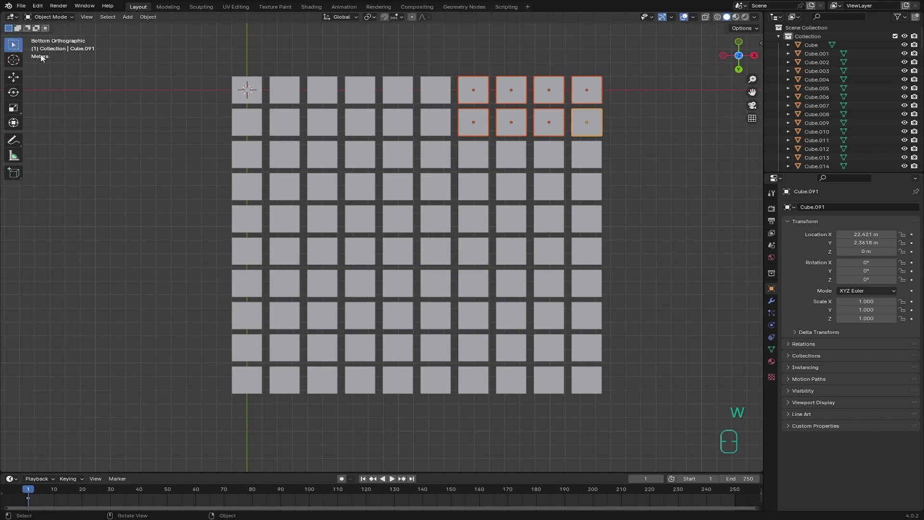
{"action": "key", "text": "w"}
{"action": "key", "text": "w"}
{"action": "key", "text": "w"}
{"action": "key", "text": "w"}
{"action": "mouse_move", "coordinate": [11, 49]}
{"action": "left_mouse_down"}
{"action": "mouse_move", "coordinate": [67, 84]}
{"action": "mouse_move", "coordinate": [71, 102]}
{"action": "mouse_move", "coordinate": [58, 65]}
{"action": "left_mouse_up"}
{"action": "left_click", "coordinate": [144, 109]}
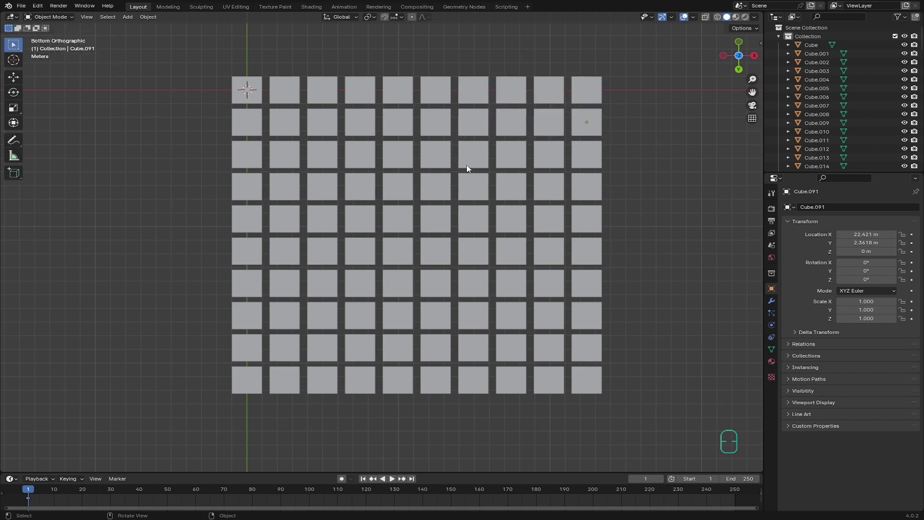
With the Annotate tool active, box-select the upper-right five-by-five block of cubes and add the upper-left four-by-four block.
{"action": "left_click", "coordinate": [14, 143]}
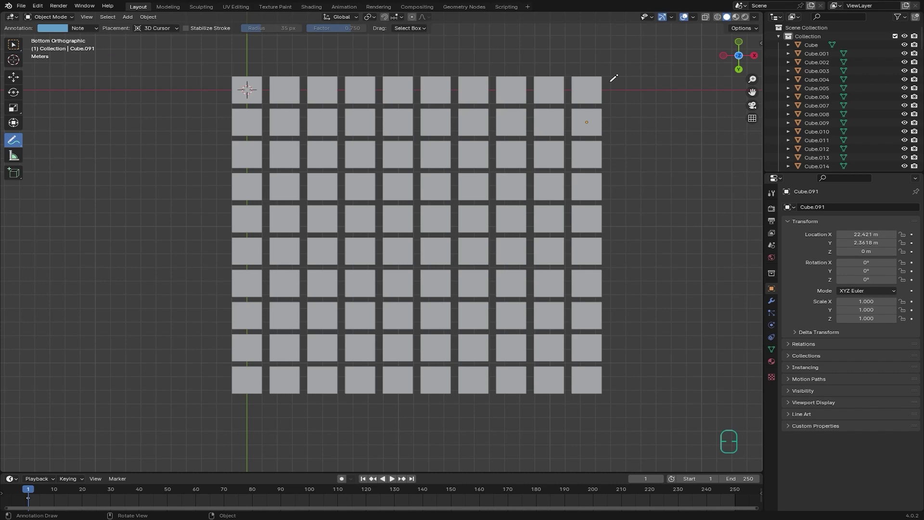
{"action": "key", "text": "b"}
{"action": "left_click_drag", "start_coordinate": [636, 55], "coordinate": [418, 235]}
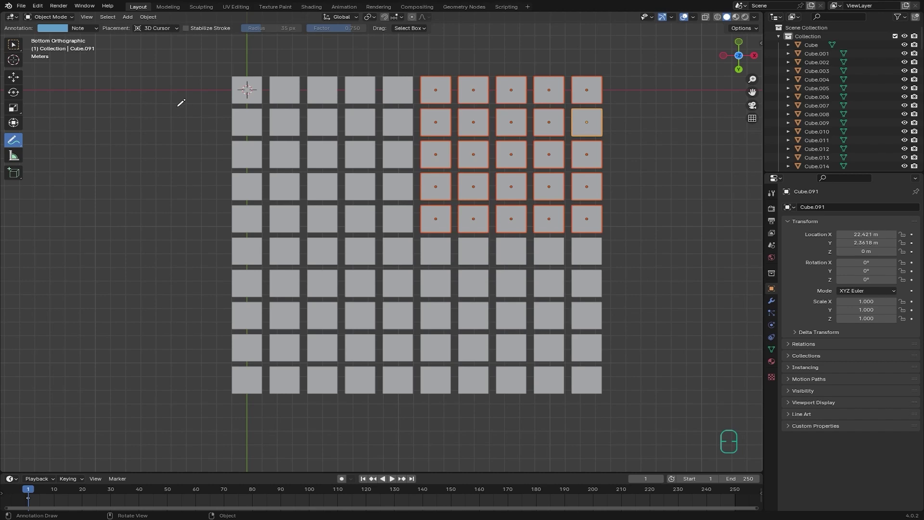
{"action": "key", "text": "b"}
{"action": "left_click_drag", "start_coordinate": [347, 67], "coordinate": [195, 203]}
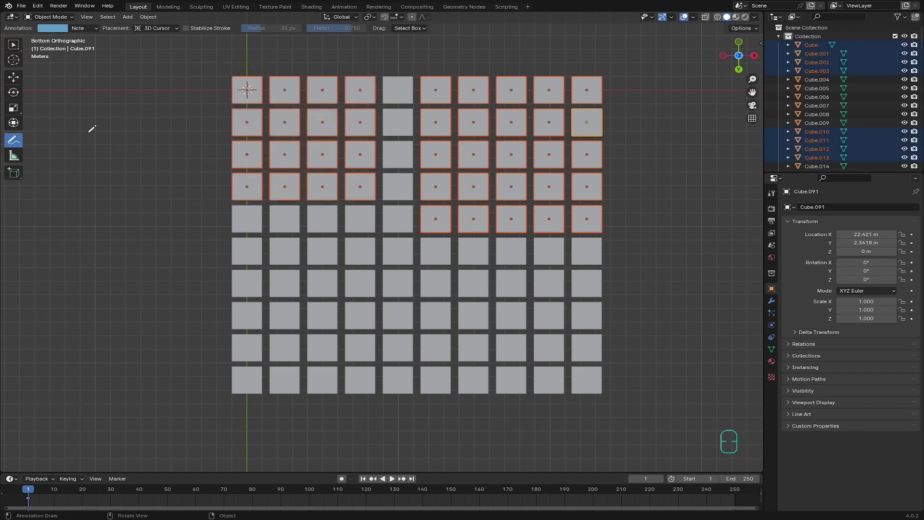
Clear the cube selection using a selection tool, and reactivate the Annotate tool.
{"action": "left_click_drag", "start_coordinate": [13, 46], "coordinate": [70, 89]}
{"action": "left_click", "coordinate": [13, 45]}
{"action": "left_click", "coordinate": [155, 113]}
{"action": "left_click", "coordinate": [14, 140]}
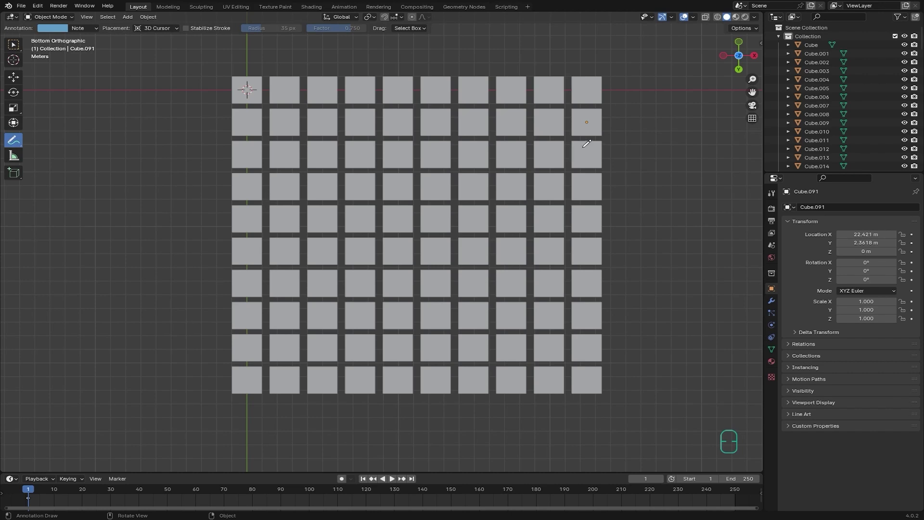
Circle-select a winding band of cubes from the second row down to the tenth, and subtract its part in the first eight rows.
{"action": "key", "text": "c"}
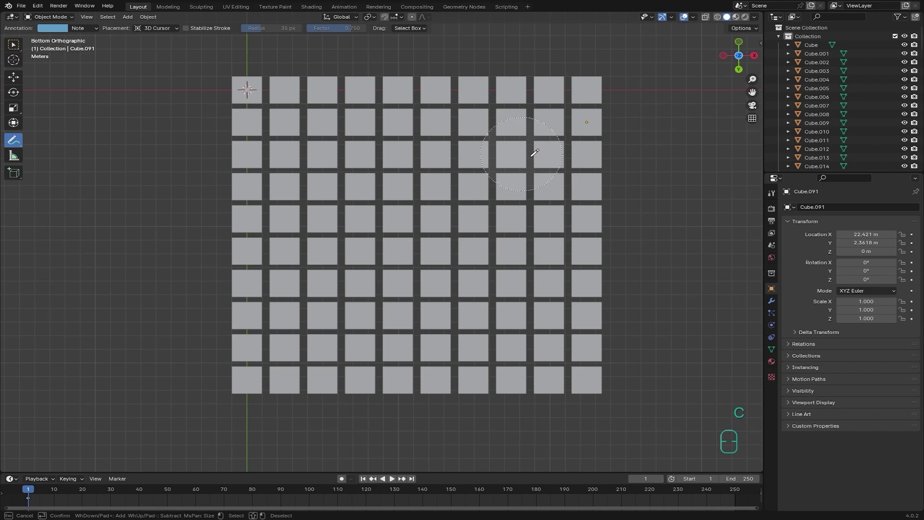
{"action": "mouse_move", "coordinate": [599, 144]}
{"action": "left_mouse_down"}
{"action": "mouse_move", "coordinate": [578, 128]}
{"action": "mouse_move", "coordinate": [552, 126]}
{"action": "mouse_move", "coordinate": [399, 137]}
{"action": "mouse_move", "coordinate": [340, 198]}
{"action": "mouse_move", "coordinate": [523, 226]}
{"action": "mouse_move", "coordinate": [534, 284]}
{"action": "mouse_move", "coordinate": [525, 344]}
{"action": "mouse_move", "coordinate": [375, 338]}
{"action": "mouse_move", "coordinate": [293, 315]}
{"action": "mouse_move", "coordinate": [320, 289]}
{"action": "left_mouse_up"}
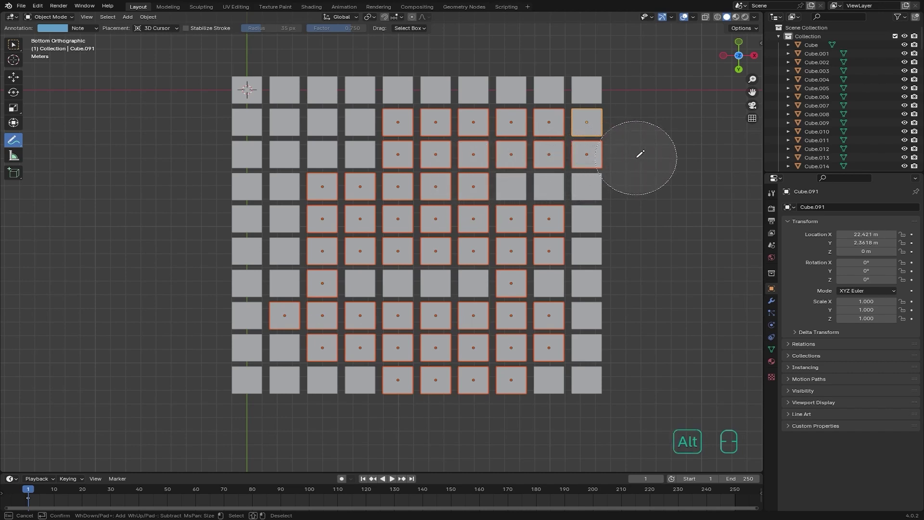
{"action": "mouse_move", "coordinate": [640, 155]}
{"action": "left_mouse_down", "text": "alt"}
{"action": "mouse_move", "coordinate": [594, 154]}
{"action": "mouse_move", "coordinate": [526, 128]}
{"action": "mouse_move", "coordinate": [454, 140]}
{"action": "mouse_move", "coordinate": [377, 171]}
{"action": "mouse_move", "coordinate": [483, 183]}
{"action": "mouse_move", "coordinate": [542, 232]}
{"action": "mouse_move", "coordinate": [373, 222]}
{"action": "mouse_move", "coordinate": [293, 240]}
{"action": "mouse_move", "coordinate": [471, 310]}
{"action": "left_mouse_up", "text": "alt"}
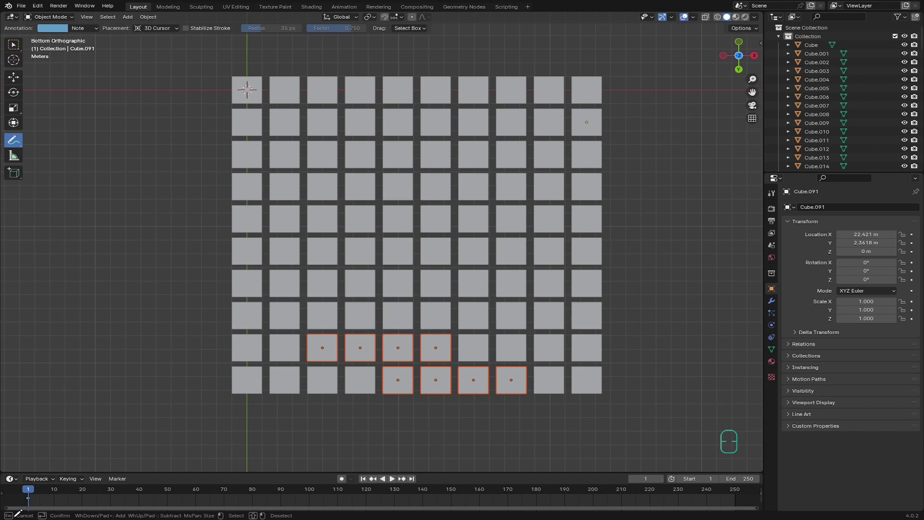
{"action": "key", "text": "Escape"}
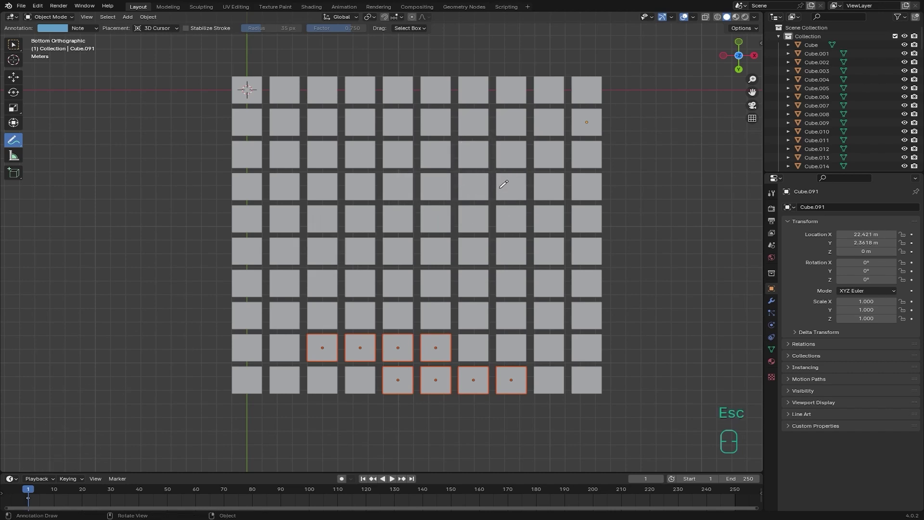
Clear the circle selection with a selection tool active, draw freehand lasso selections starting near the grid's last column, and deselect everything.
{"action": "key", "text": "w"}
{"action": "key", "text": "alt+a"}
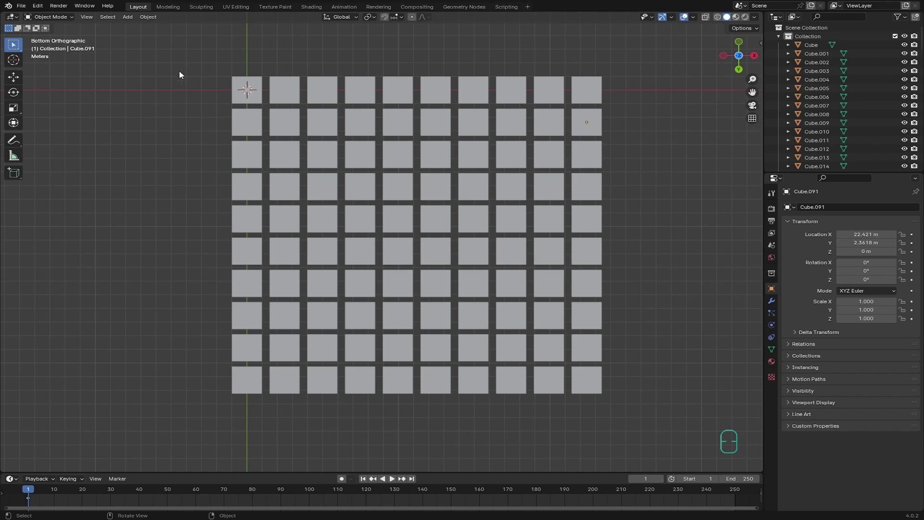
{"action": "key", "text": "ctrl"}
{"action": "mouse_move", "coordinate": [611, 67]}
{"action": "right_mouse_down", "text": "ctrl"}
{"action": "mouse_move", "coordinate": [645, 123]}
{"action": "mouse_move", "coordinate": [574, 208]}
{"action": "mouse_move", "coordinate": [485, 205]}
{"action": "mouse_move", "coordinate": [462, 139]}
{"action": "mouse_move", "coordinate": [495, 54]}
{"action": "mouse_move", "coordinate": [608, 67]}
{"action": "right_mouse_up", "text": "ctrl"}
{"action": "mouse_move", "coordinate": [619, 234]}
{"action": "right_mouse_down", "text": "ctrl"}
{"action": "mouse_move", "coordinate": [475, 252]}
{"action": "mouse_move", "coordinate": [331, 223]}
{"action": "mouse_move", "coordinate": [398, 301]}
{"action": "mouse_move", "coordinate": [598, 276]}
{"action": "right_mouse_up", "text": "ctrl"}
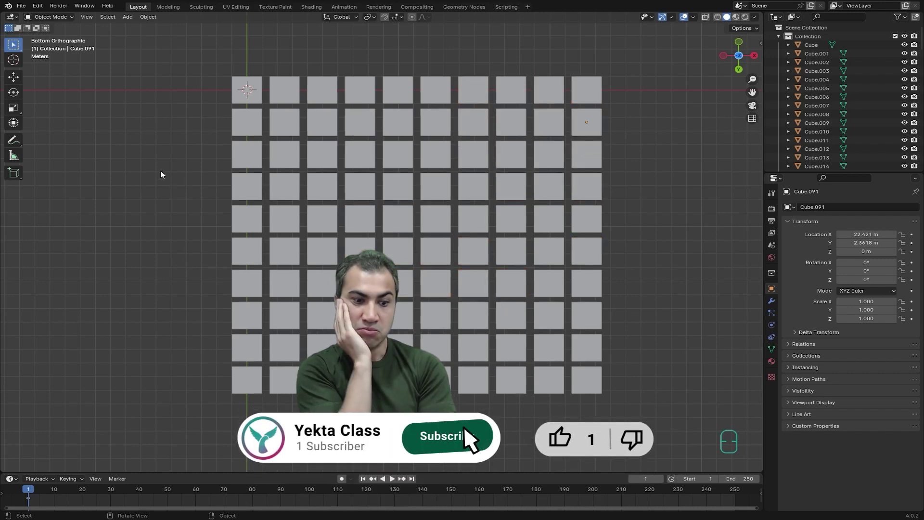
{"action": "key", "text": "alt+a"}
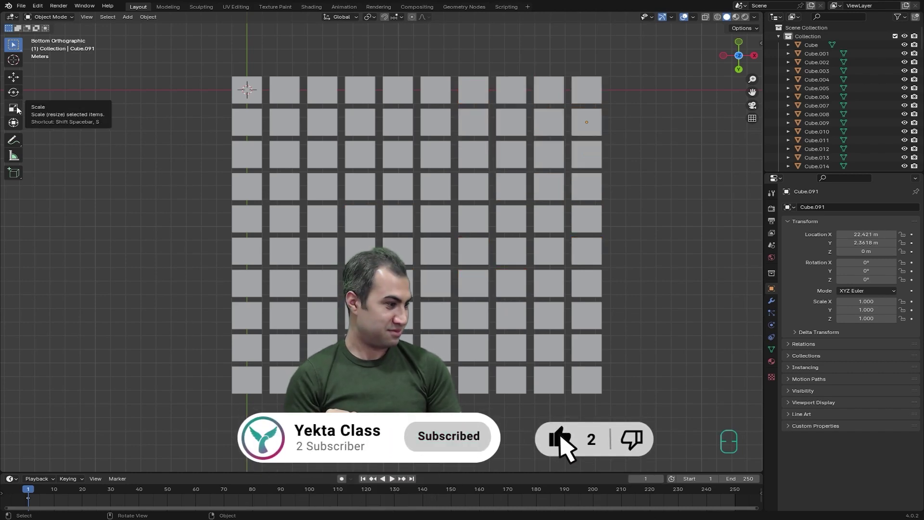